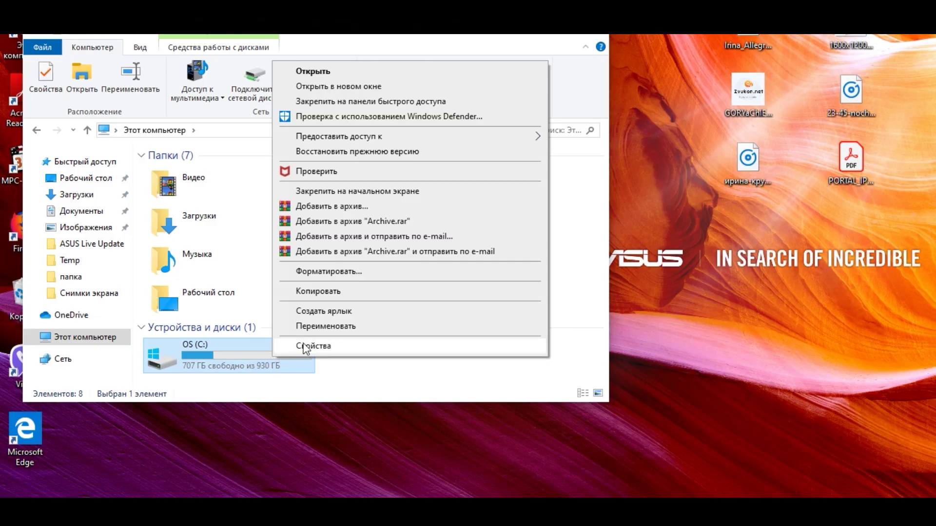
Step: Run Disk Cleanup on drive C: with system files included, deleting Windows update cleanup, update log files, temporary files and thumbnails
{"action": "left_click", "coordinate": [303, 345]}
{"action": "left_click", "coordinate": [474, 382]}
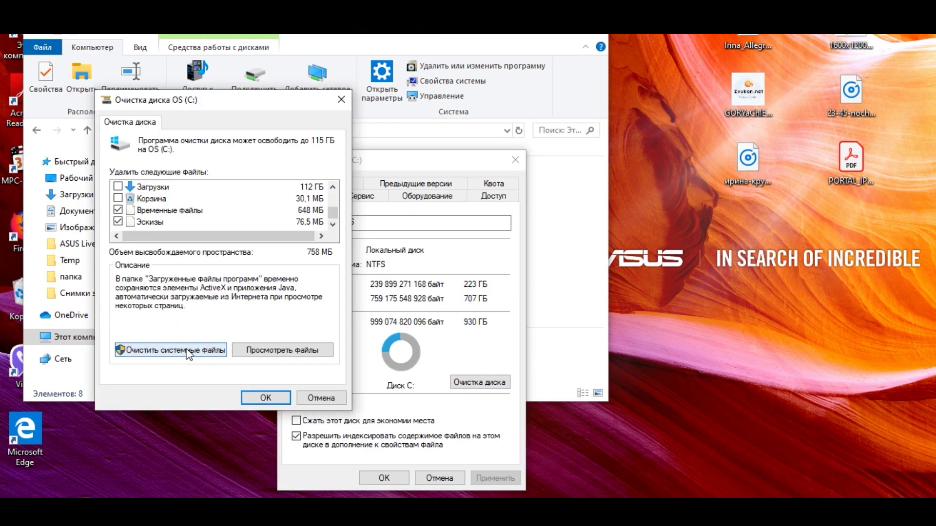
{"action": "left_click", "coordinate": [186, 350]}
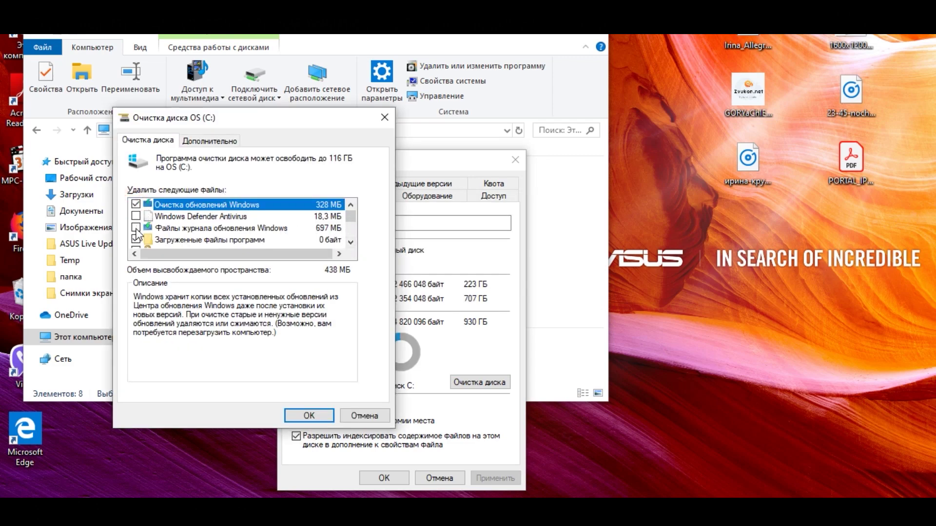
{"action": "left_click", "coordinate": [351, 242]}
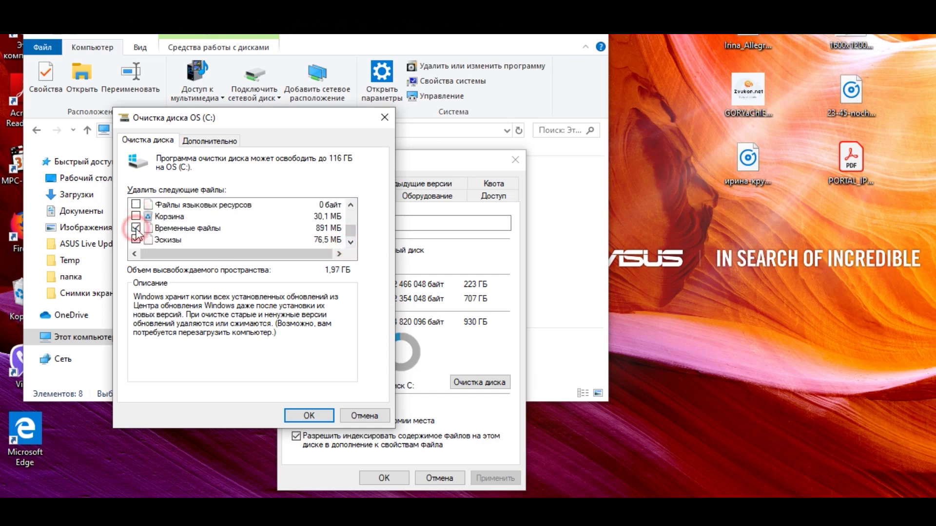
{"action": "left_click", "coordinate": [309, 417]}
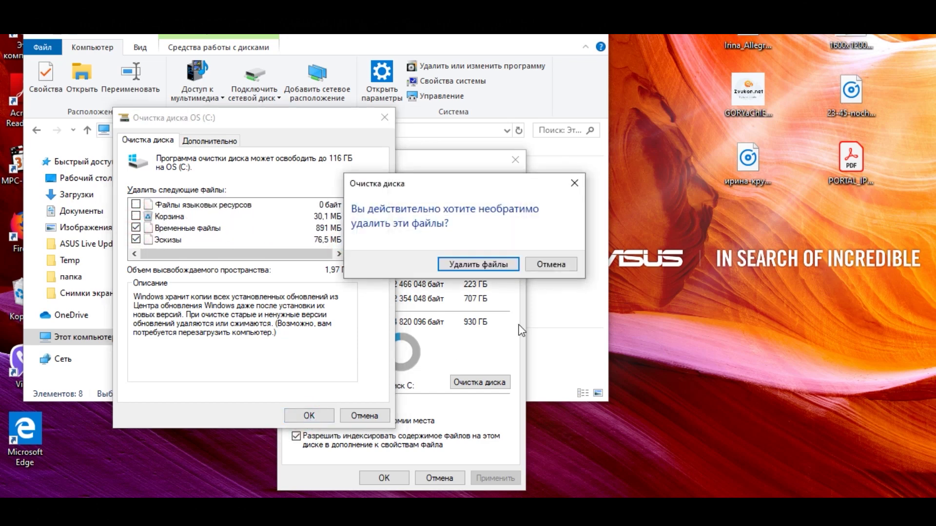
{"action": "left_click", "coordinate": [481, 265]}
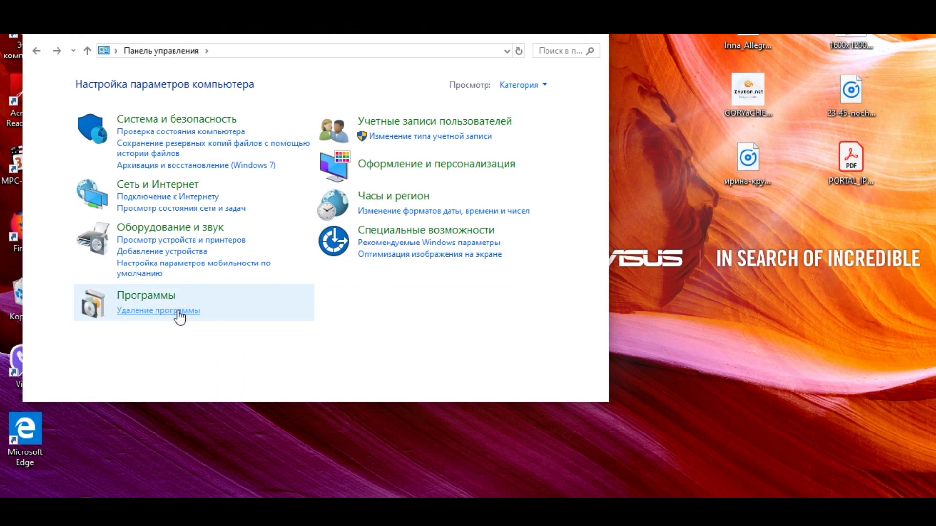
Step: Uninstall McAfee LiveSafe together with all of its files, choosing to restart the computer immediately
{"action": "left_click", "coordinate": [178, 311]}
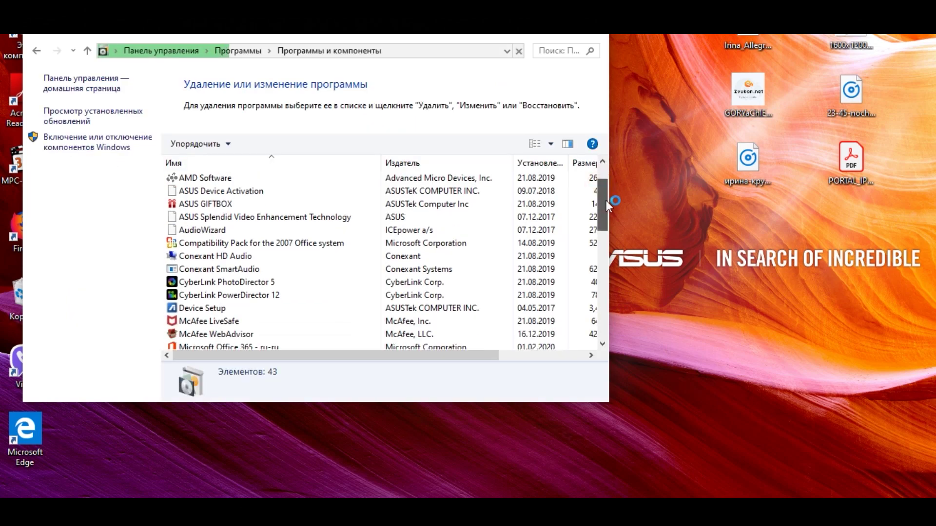
{"action": "scroll", "coordinate": [341, 244], "scroll_direction": "down", "scroll_amount": 4}
{"action": "right_click", "coordinate": [242, 205]}
{"action": "left_click", "coordinate": [251, 214]}
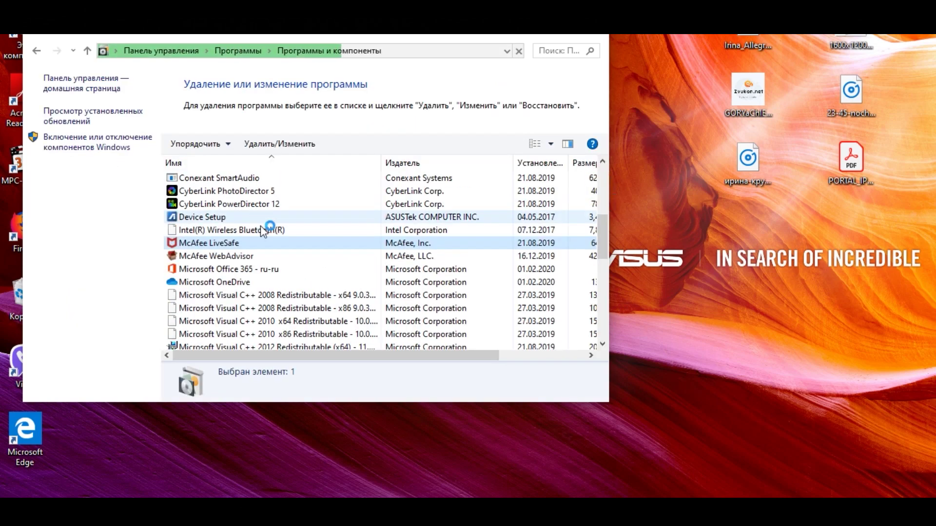
{"action": "left_click", "coordinate": [312, 230]}
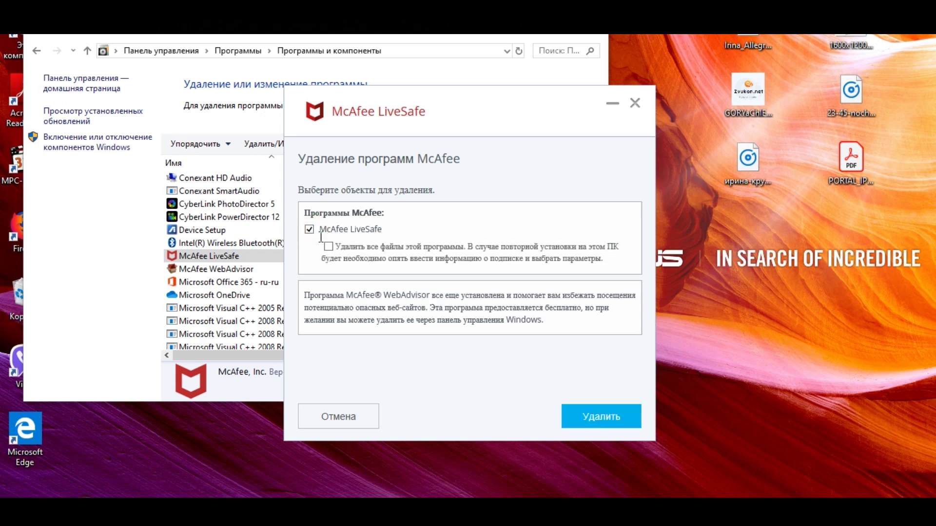
{"action": "left_click", "coordinate": [326, 247]}
{"action": "left_click", "coordinate": [616, 422]}
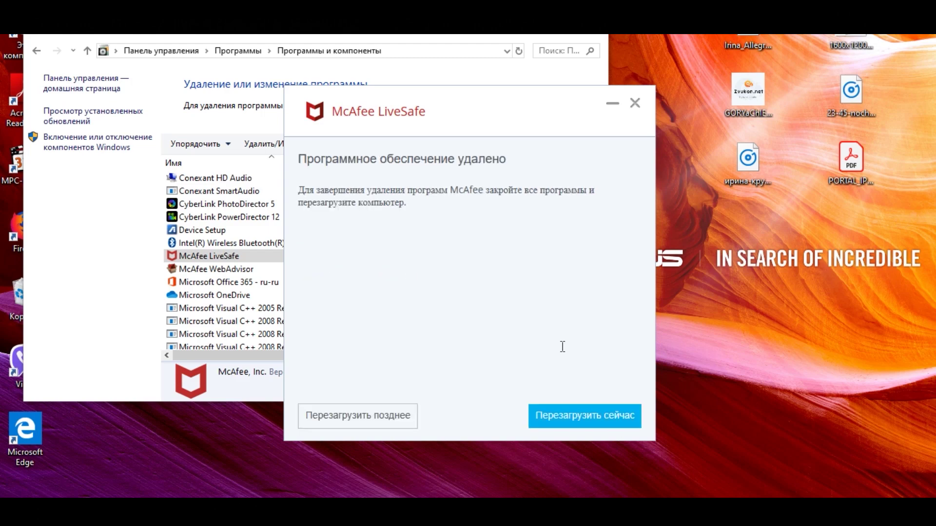
{"action": "left_click", "coordinate": [580, 418]}
Step: Examine the rest of the installed programs list for unneeded software, checking the details of Mozilla Firefox, WinFlash and ZenAnywhere
{"action": "left_click", "coordinate": [603, 345]}
{"action": "left_click", "coordinate": [603, 344]}
{"action": "left_click", "coordinate": [603, 345]}
{"action": "left_click", "coordinate": [603, 344]}
{"action": "left_click", "coordinate": [603, 344]}
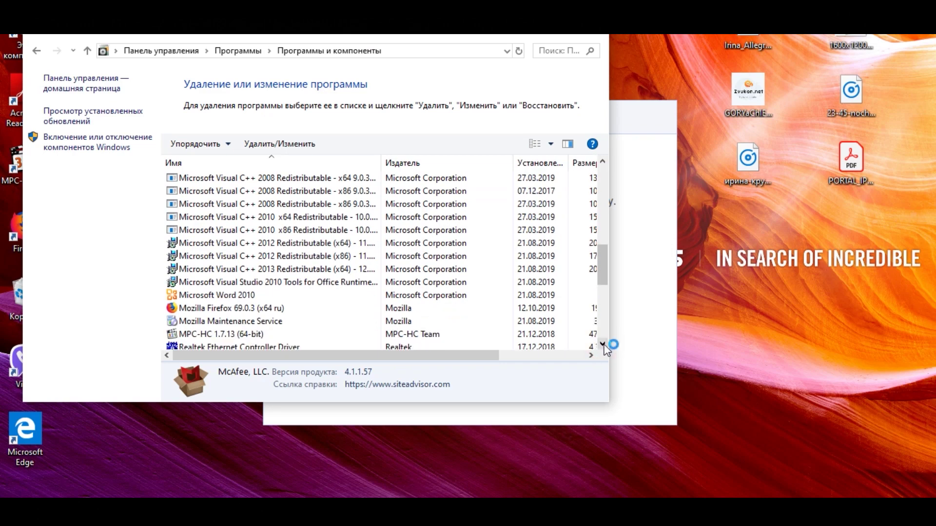
{"action": "left_click", "coordinate": [603, 344]}
{"action": "left_click", "coordinate": [603, 344]}
{"action": "left_click", "coordinate": [603, 345]}
{"action": "left_click", "coordinate": [603, 344]}
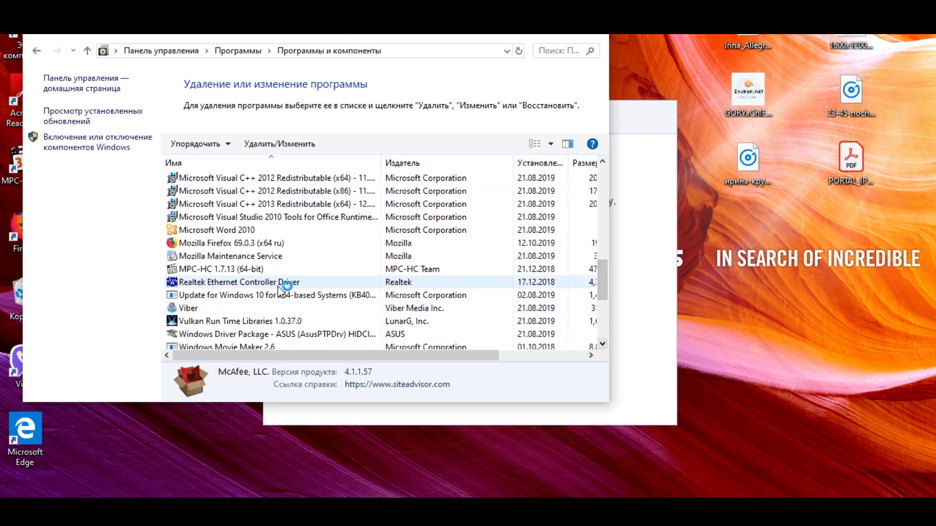
{"action": "left_click", "coordinate": [218, 245]}
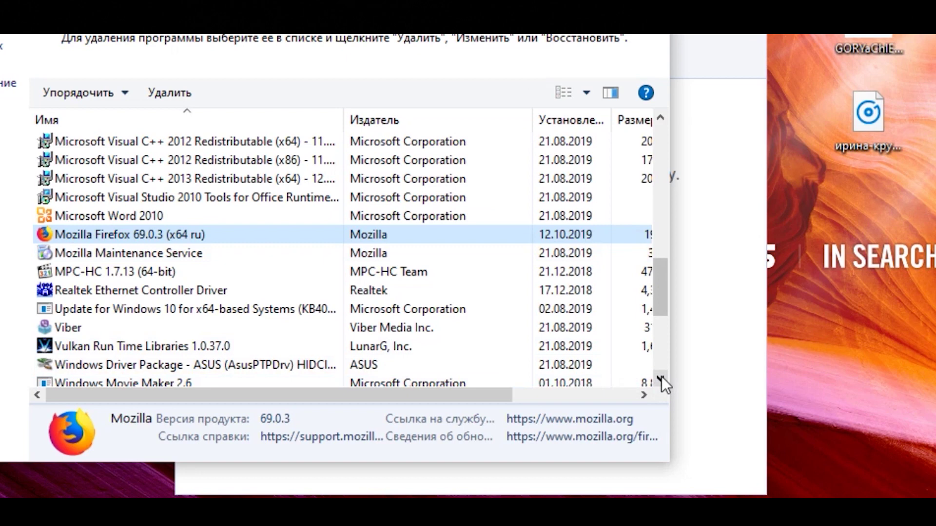
{"action": "left_click", "coordinate": [662, 376]}
{"action": "left_click", "coordinate": [662, 376]}
{"action": "left_click", "coordinate": [662, 376]}
{"action": "left_click", "coordinate": [662, 376]}
{"action": "left_click", "coordinate": [662, 376]}
{"action": "left_click", "coordinate": [662, 377]}
{"action": "left_click", "coordinate": [661, 376]}
{"action": "left_click", "coordinate": [662, 376]}
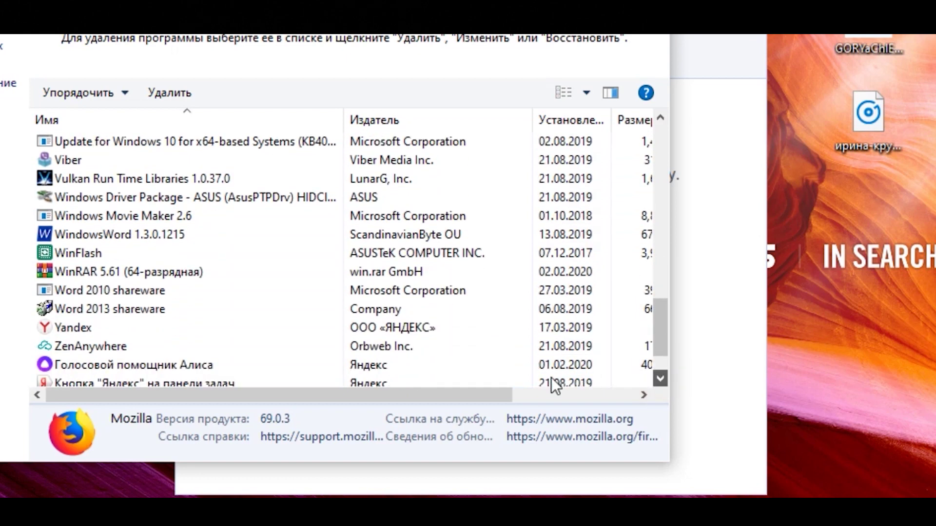
{"action": "left_click", "coordinate": [104, 257]}
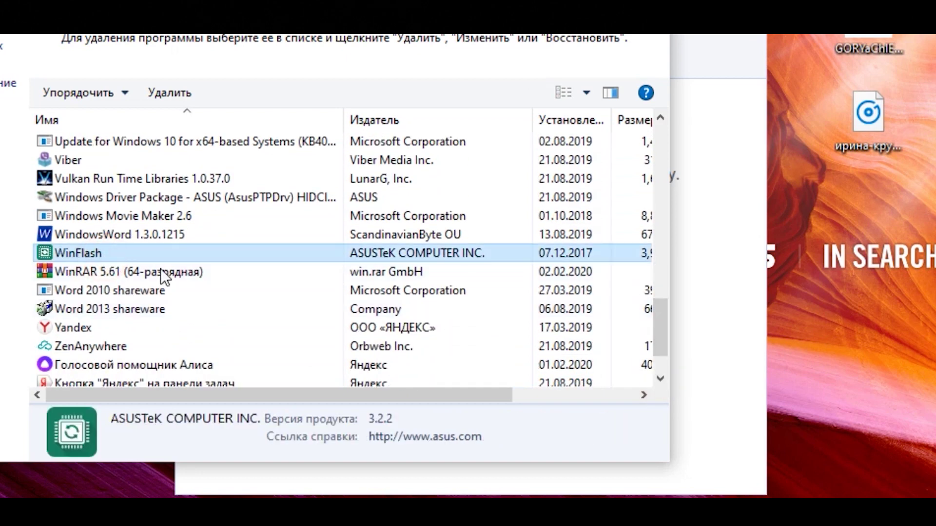
{"action": "left_click", "coordinate": [661, 378]}
{"action": "left_click", "coordinate": [661, 379]}
{"action": "left_click", "coordinate": [661, 379]}
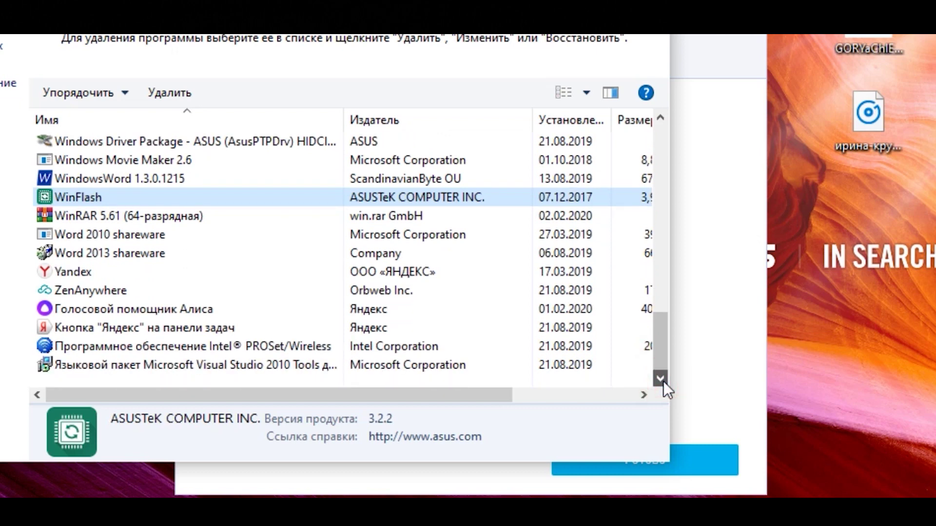
{"action": "left_click", "coordinate": [78, 290]}
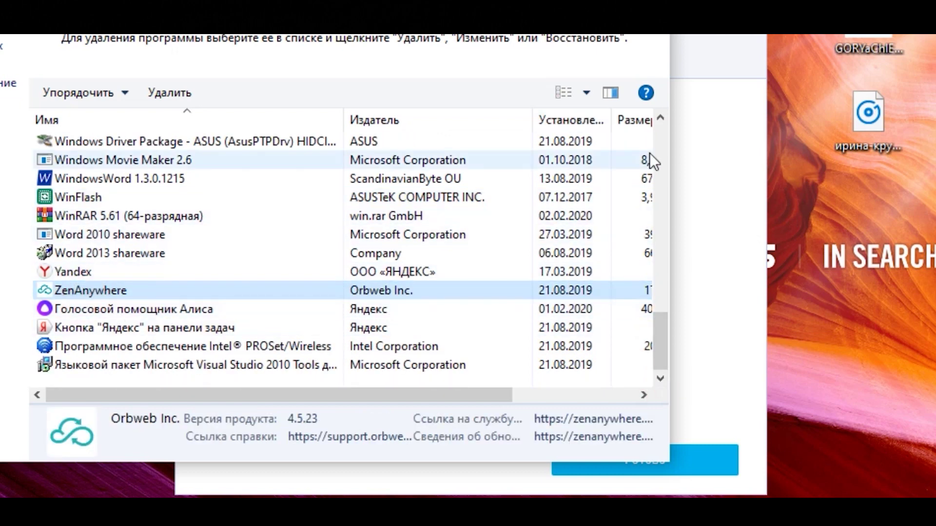
Step: Return to the beginning of the installed programs list and select ASUS GIFTBOX to view its details
{"action": "left_click", "coordinate": [661, 117]}
{"action": "left_click_drag", "start_coordinate": [661, 117], "coordinate": [661, 117]}
{"action": "left_click_drag", "start_coordinate": [663, 273], "coordinate": [660, 98]}
{"action": "left_click", "coordinate": [99, 270]}
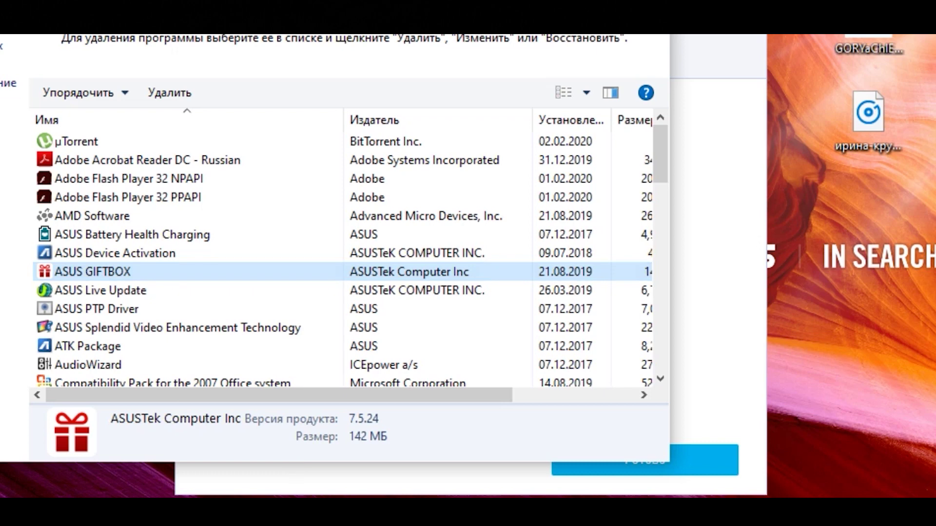
Step: Open Task Manager, sort the processes by memory use in ascending order to inspect ASUS GIFTBOX, and close it
{"action": "right_click", "coordinate": [741, 496]}
{"action": "key", "text": "Escape"}
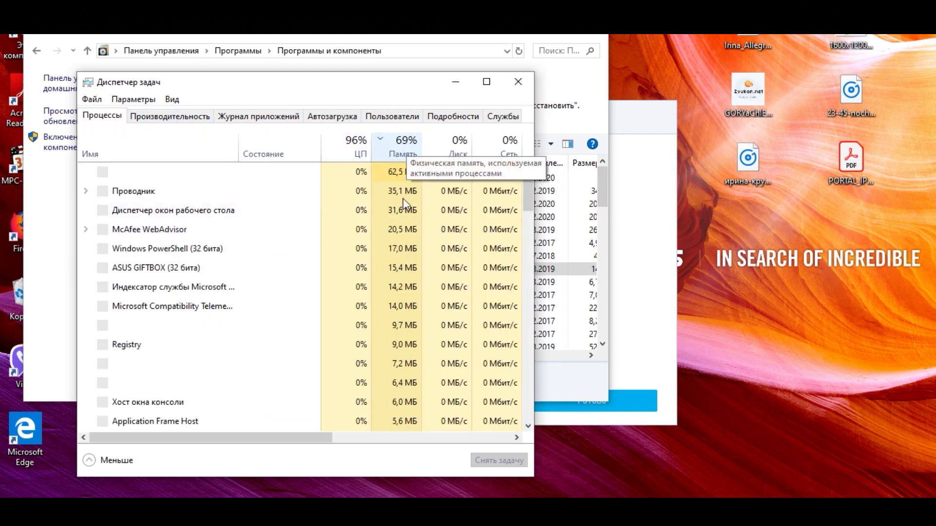
{"action": "left_click", "coordinate": [399, 146]}
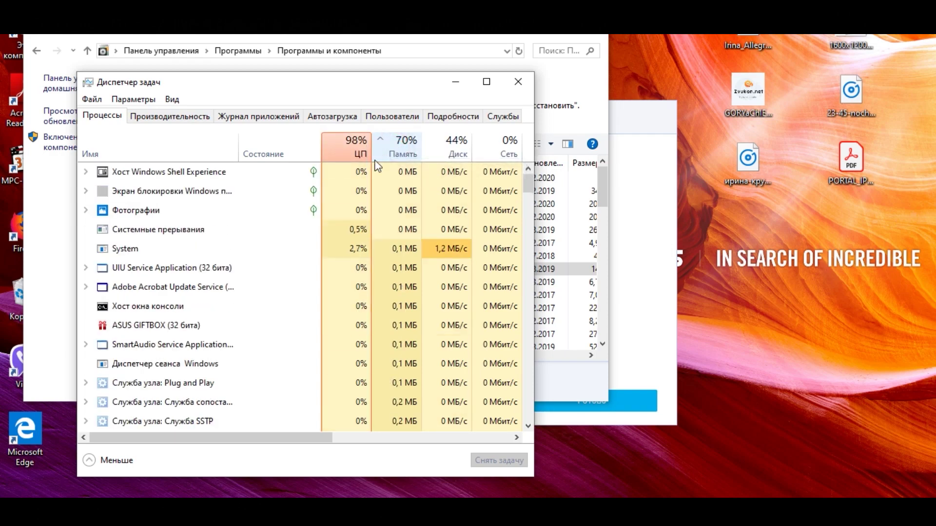
{"action": "left_click", "coordinate": [167, 332]}
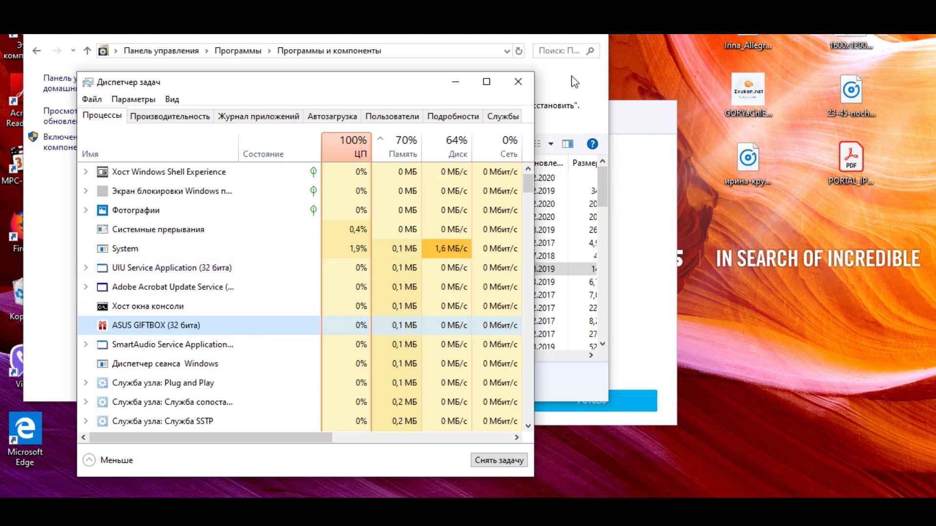
{"action": "left_click", "coordinate": [525, 82]}
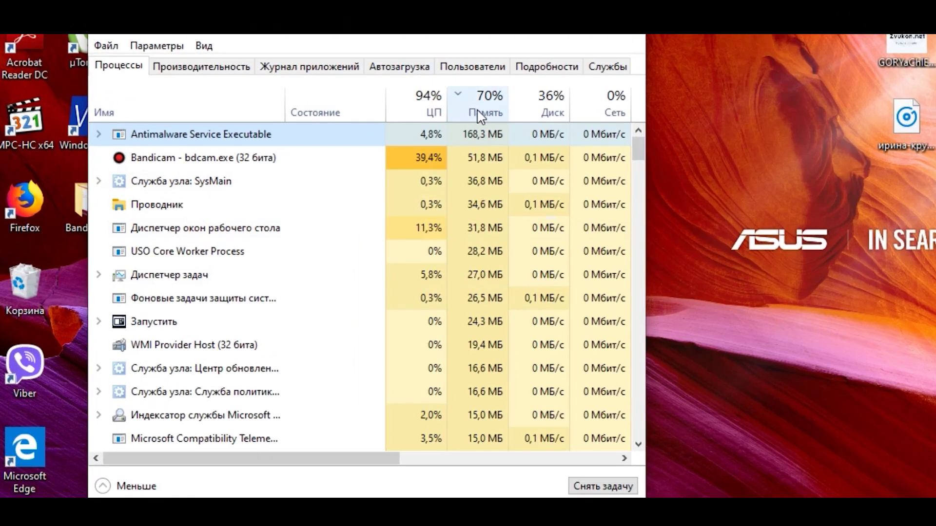
Step: Compare the processes sorted by memory and by CPU use, and expand Antimalware Service Executable in the descending memory list
{"action": "left_click", "coordinate": [478, 111]}
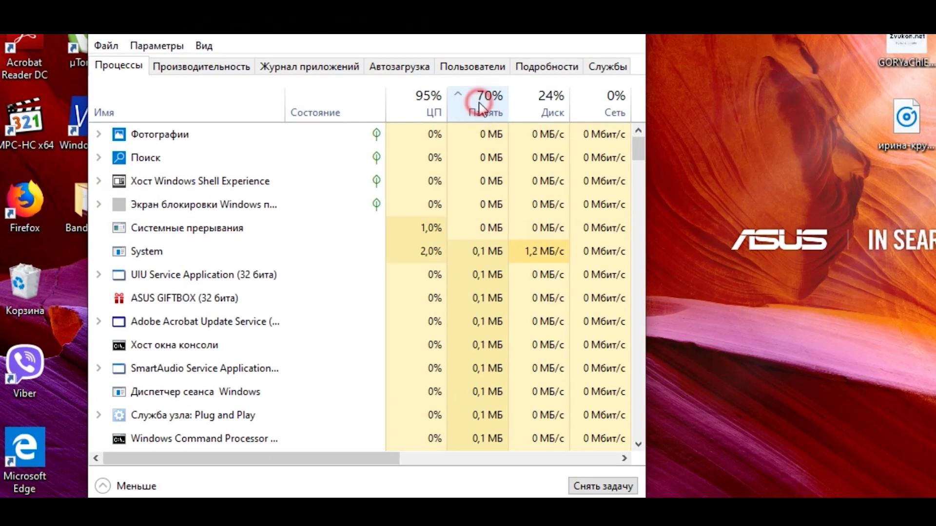
{"action": "left_click", "coordinate": [479, 104]}
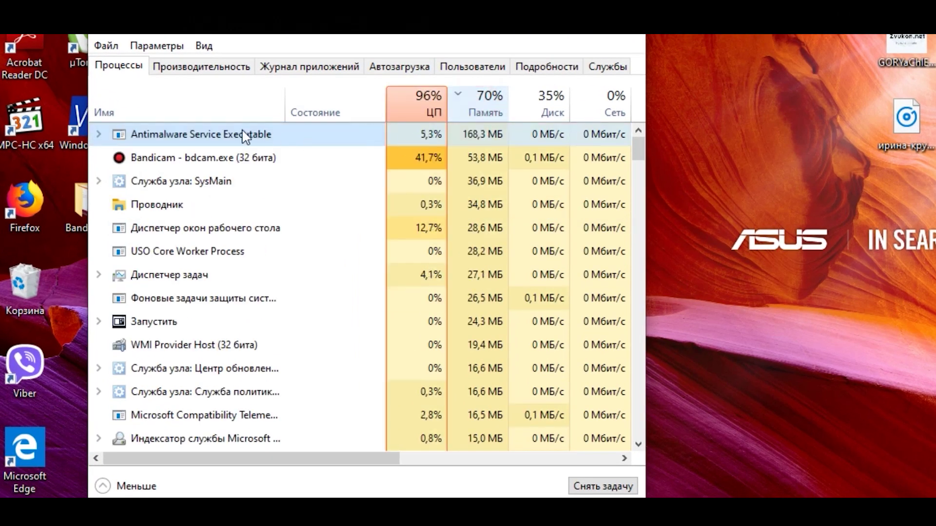
{"action": "left_click", "coordinate": [414, 107]}
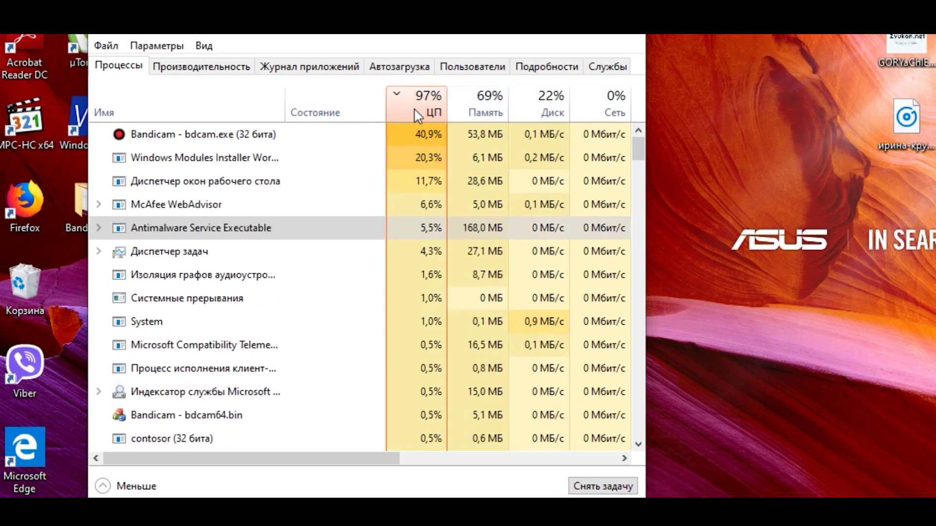
{"action": "left_click", "coordinate": [497, 111]}
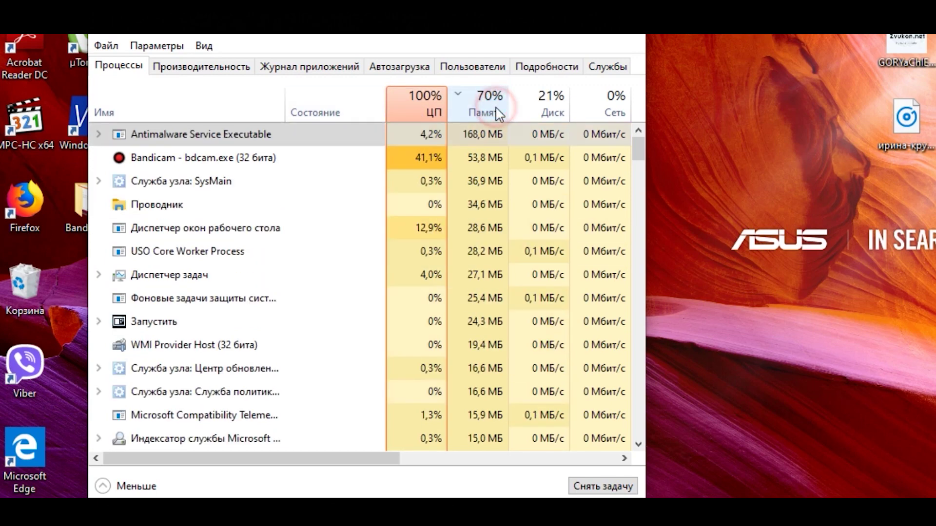
{"action": "left_click", "coordinate": [98, 134]}
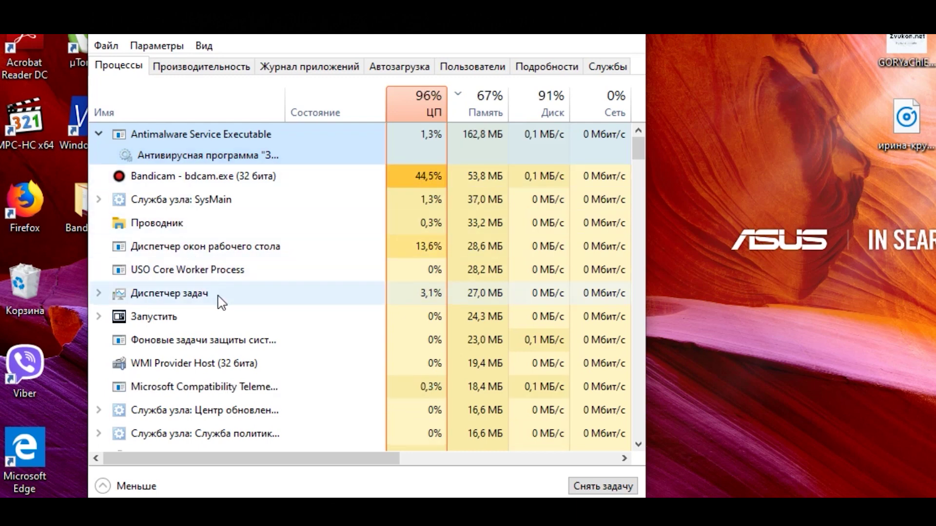
Step: Examine the running processes in order of decreasing memory use, returning to the heaviest ones
{"action": "left_click", "coordinate": [638, 444]}
{"action": "left_click", "coordinate": [638, 445]}
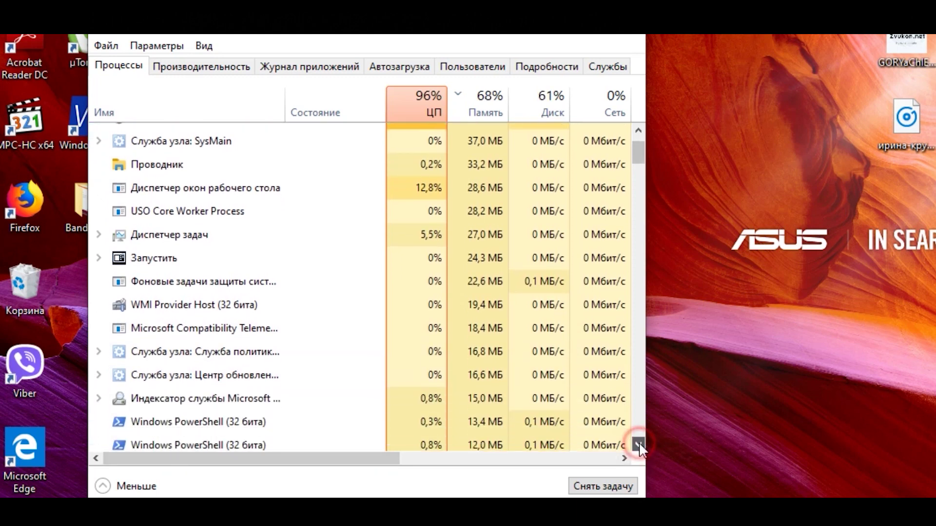
{"action": "left_click", "coordinate": [638, 445]}
{"action": "left_click", "coordinate": [638, 445]}
{"action": "left_click", "coordinate": [639, 445]}
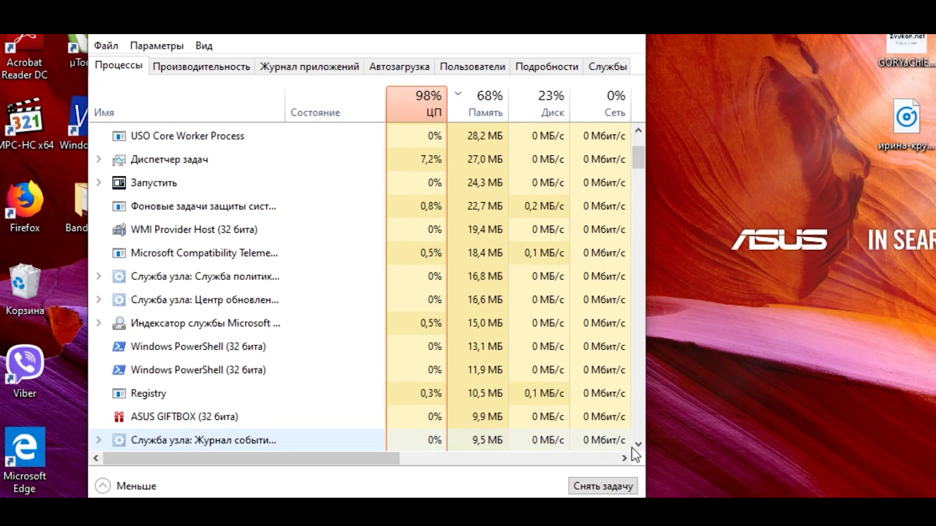
{"action": "left_click", "coordinate": [638, 444]}
{"action": "left_click", "coordinate": [638, 445]}
{"action": "left_click", "coordinate": [638, 444]}
{"action": "left_click", "coordinate": [639, 445]}
{"action": "left_click", "coordinate": [638, 444]}
{"action": "left_click", "coordinate": [638, 445]}
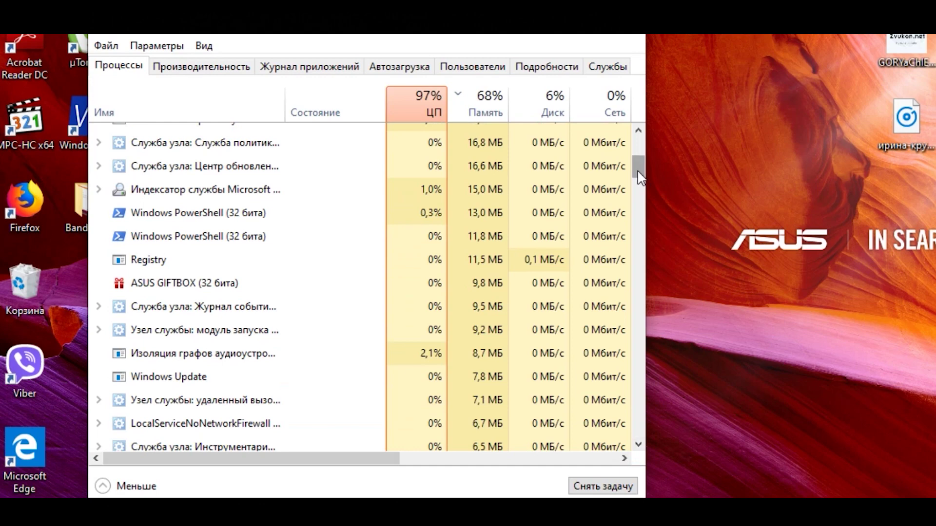
{"action": "left_click_drag", "start_coordinate": [638, 169], "coordinate": [641, 124]}
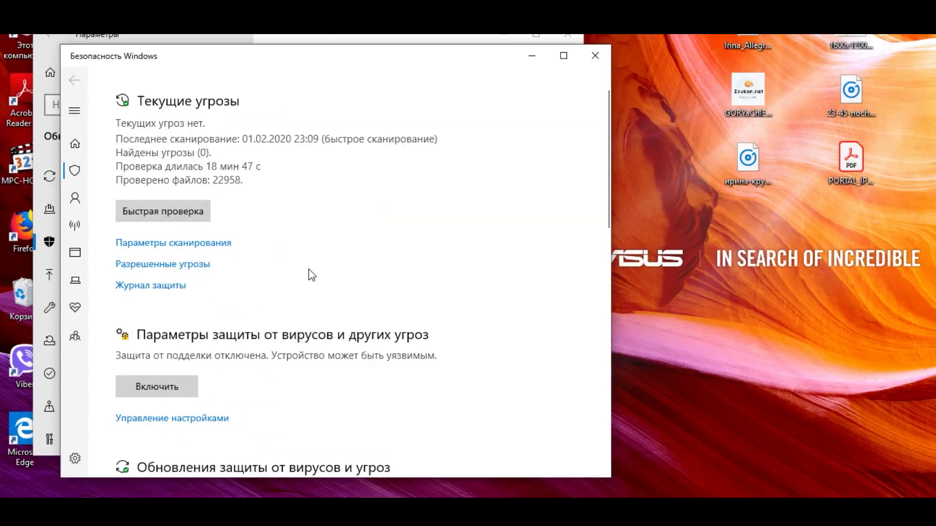
Step: Review the virus and threat protection page in Windows Security, including its protection settings and update sections
{"action": "scroll", "coordinate": [309, 271], "scroll_direction": "down", "scroll_amount": 5}
{"action": "scroll", "coordinate": [309, 269], "scroll_direction": "down", "scroll_amount": 8}
{"action": "scroll", "coordinate": [309, 269], "scroll_direction": "down", "scroll_amount": 2}
{"action": "scroll", "coordinate": [309, 269], "scroll_direction": "up", "scroll_amount": 10}
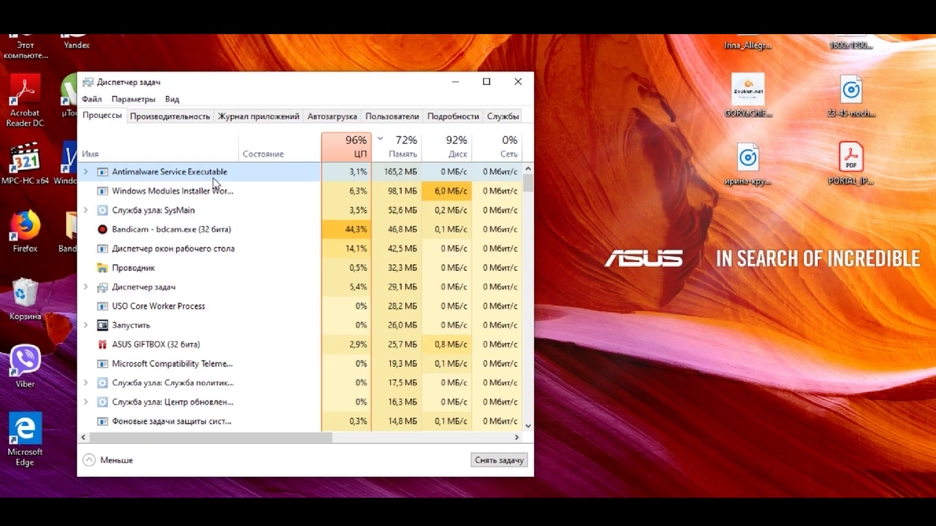
Step: Disable automatic startup of Yandex in Task Manager
{"action": "left_click", "coordinate": [327, 117]}
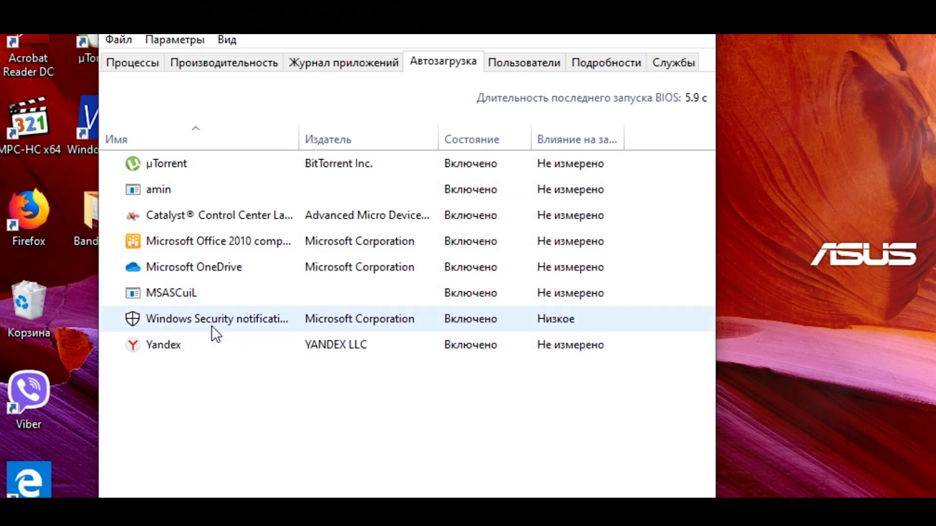
{"action": "right_click", "coordinate": [174, 343]}
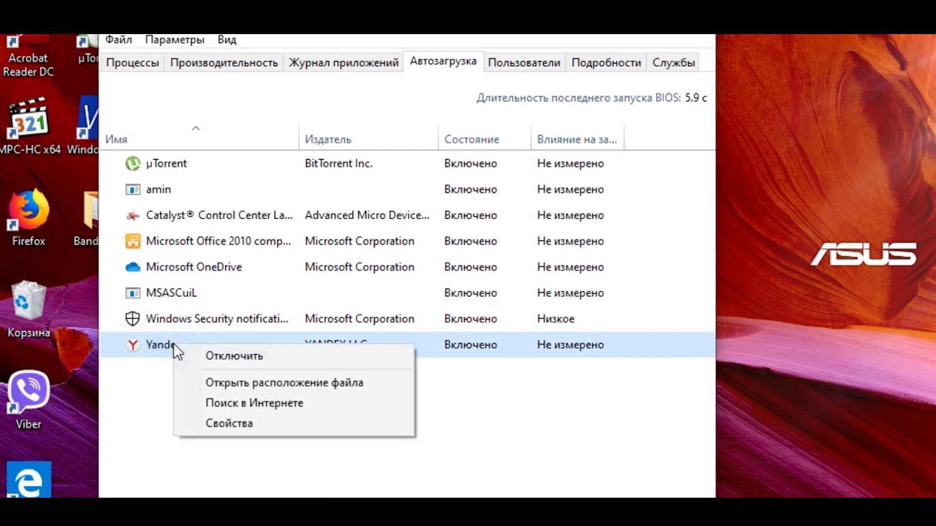
{"action": "left_click", "coordinate": [211, 356]}
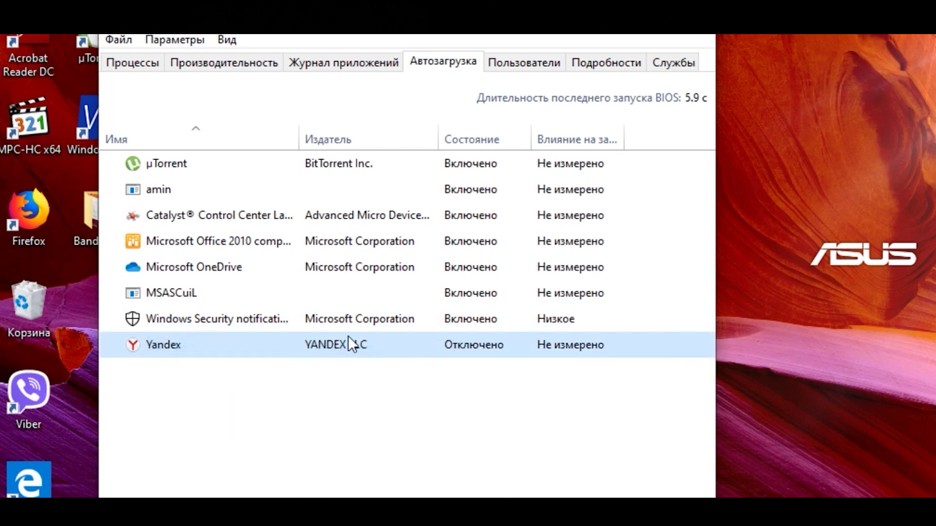
Step: Disable automatic startup of amin, µTorrent, the Microsoft Office 2010 component and Microsoft OneDrive
{"action": "right_click", "coordinate": [449, 187]}
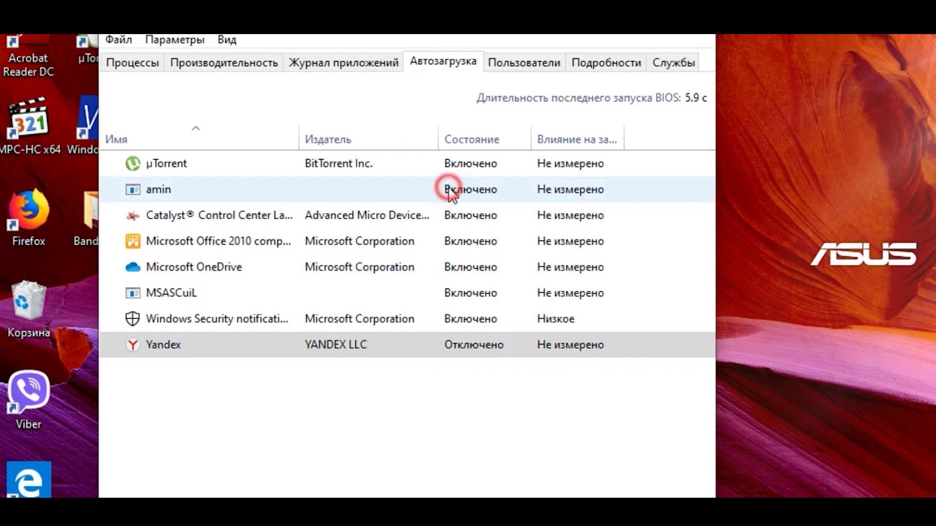
{"action": "left_click", "coordinate": [485, 199]}
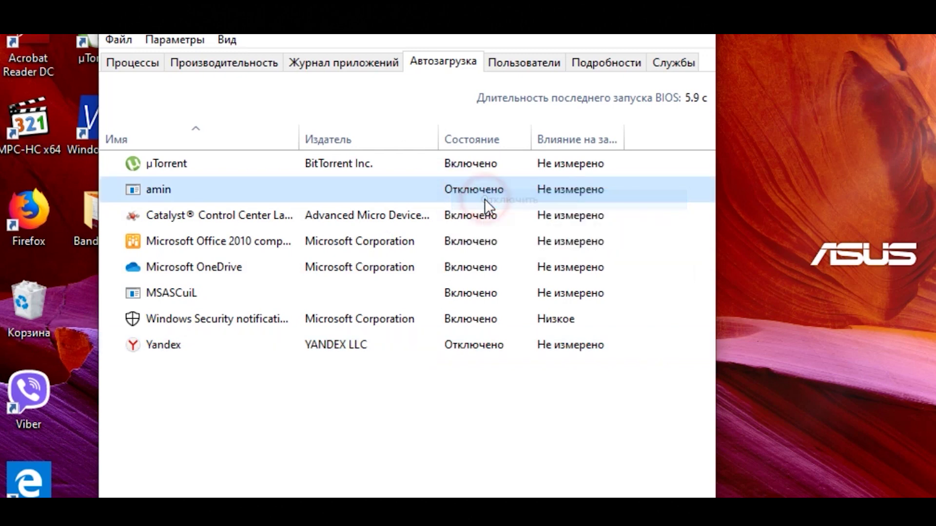
{"action": "right_click", "coordinate": [462, 161]}
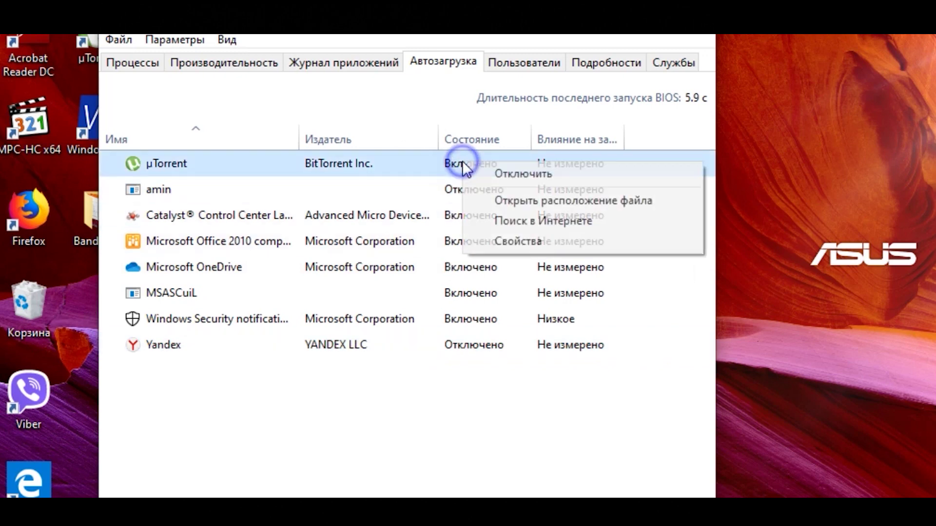
{"action": "left_click", "coordinate": [491, 174]}
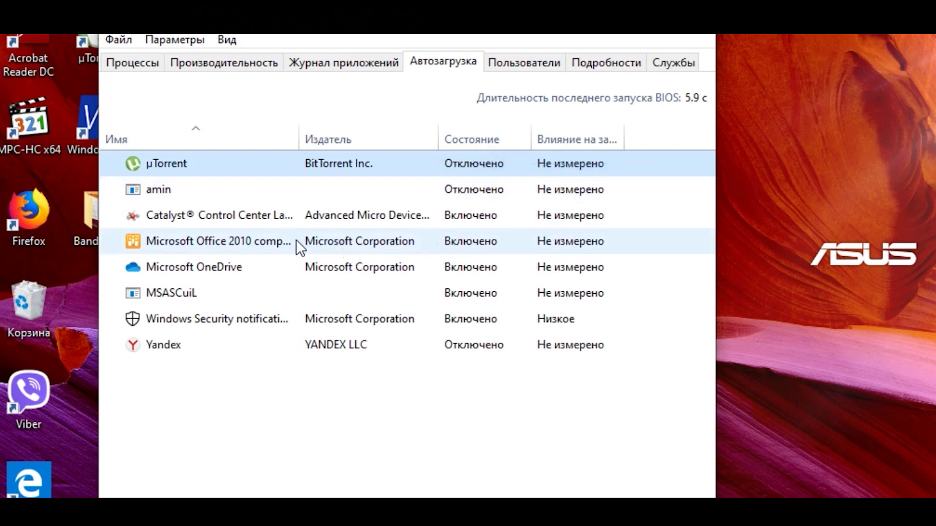
{"action": "right_click", "coordinate": [357, 243]}
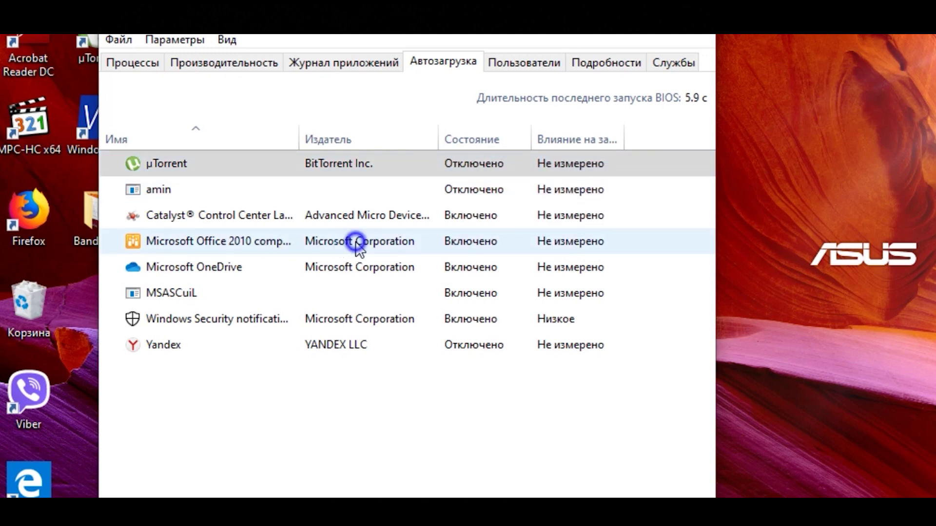
{"action": "left_click", "coordinate": [396, 256]}
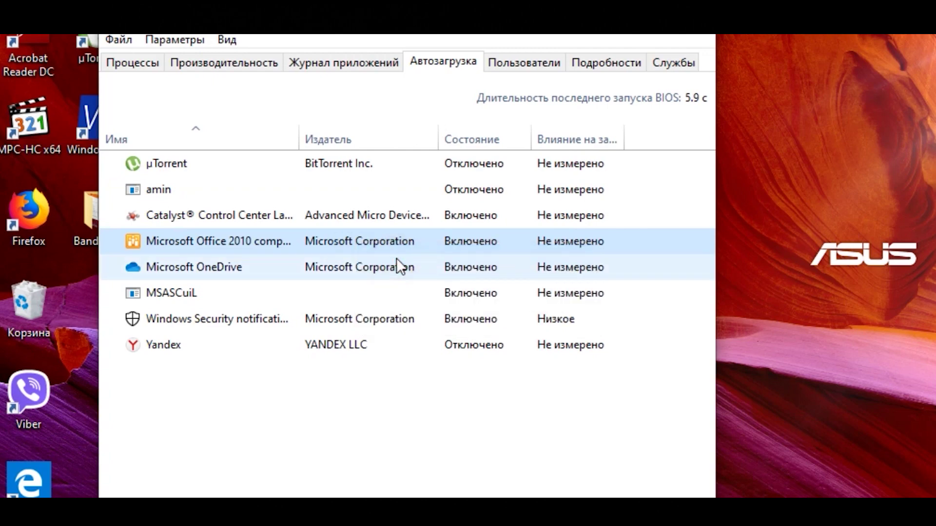
{"action": "right_click", "coordinate": [335, 267]}
{"action": "left_click", "coordinate": [420, 277]}
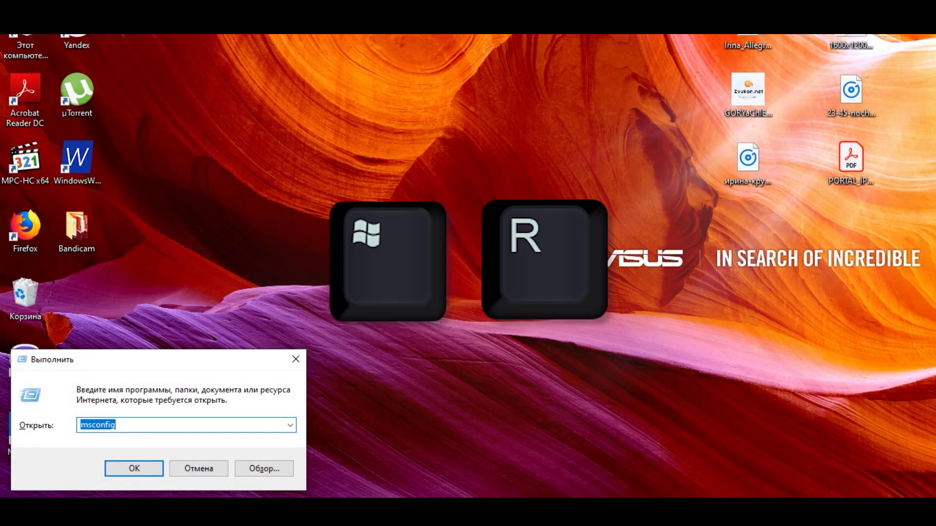
Step: Run msconfig and hide the Microsoft entries in its list of services
{"action": "key", "text": "End"}
{"action": "key", "text": "Return"}
{"action": "left_click", "coordinate": [368, 147]}
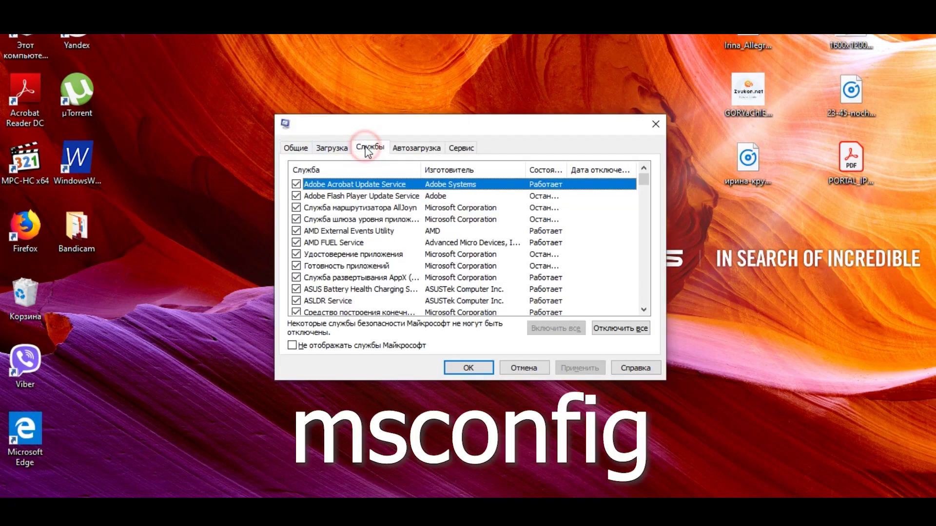
{"action": "left_click", "coordinate": [291, 345]}
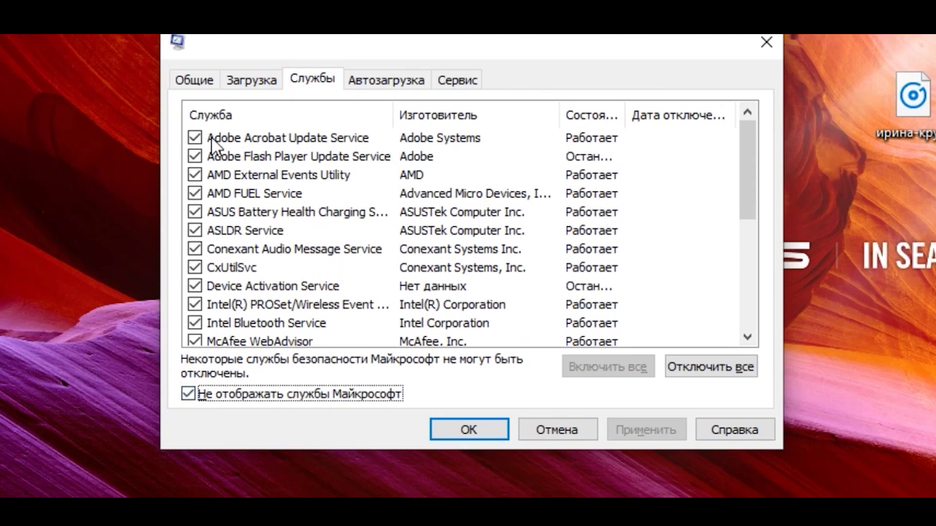
Step: Deselect Adobe Acrobat Update Service, Adobe Flash Player Update Service, McAfee WebAdvisor and Mozilla Maintenance Service
{"action": "left_click", "coordinate": [194, 139]}
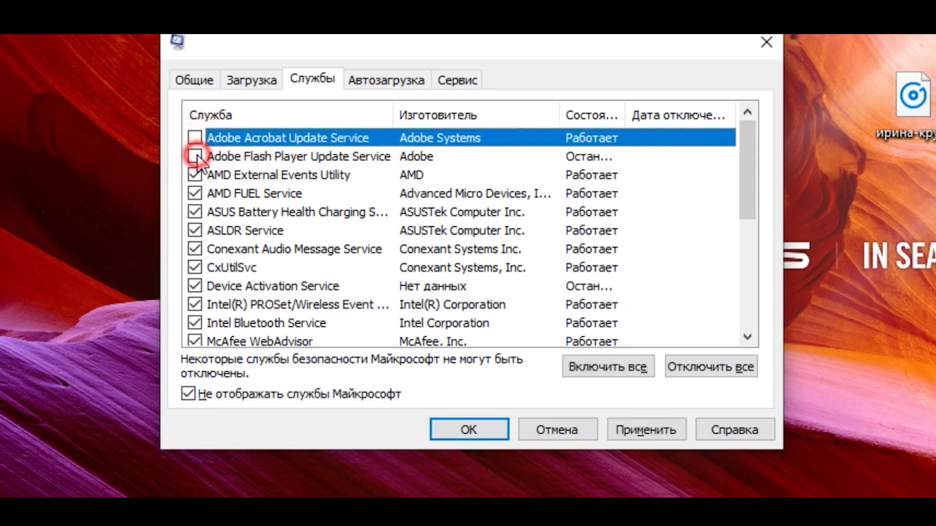
{"action": "left_click", "coordinate": [743, 336]}
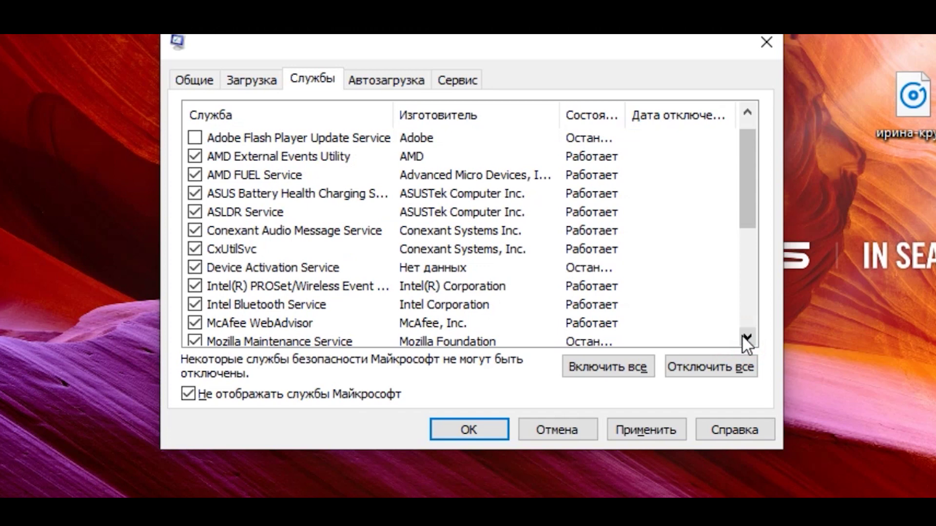
{"action": "left_click", "coordinate": [743, 336]}
{"action": "left_click", "coordinate": [742, 337]}
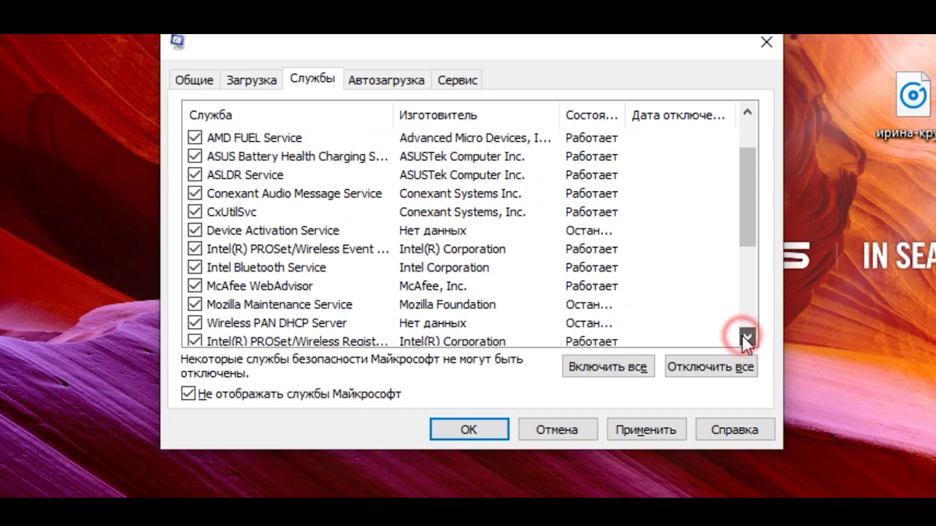
{"action": "left_click", "coordinate": [743, 336]}
{"action": "left_click", "coordinate": [195, 268]}
{"action": "left_click", "coordinate": [195, 285]}
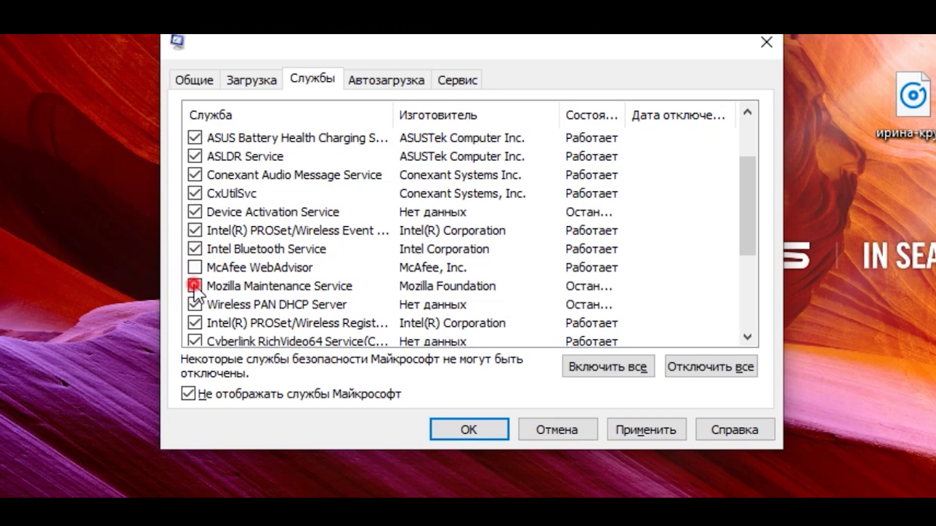
Step: Deselect the three ZenAnywhere services and the McAfee Application Installer service, and apply the service changes
{"action": "left_click", "coordinate": [748, 336]}
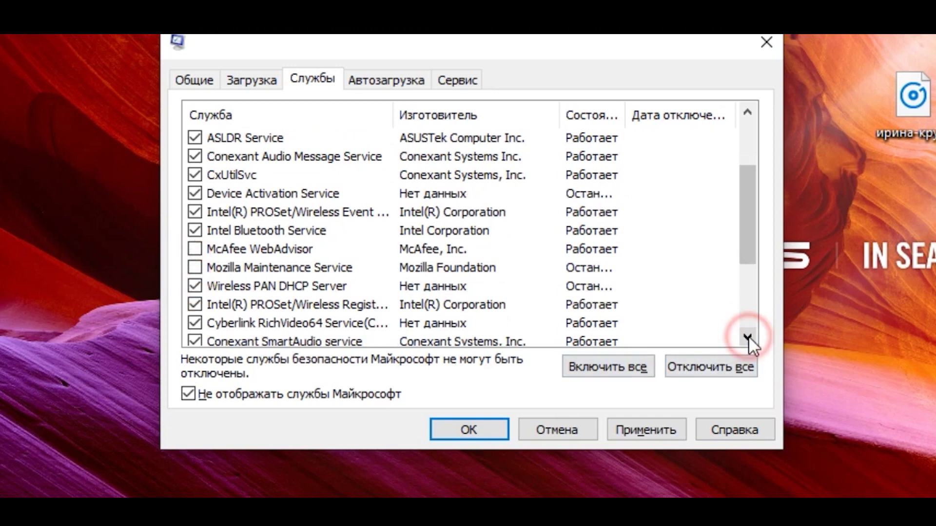
{"action": "left_click", "coordinate": [748, 337]}
{"action": "left_click", "coordinate": [747, 337]}
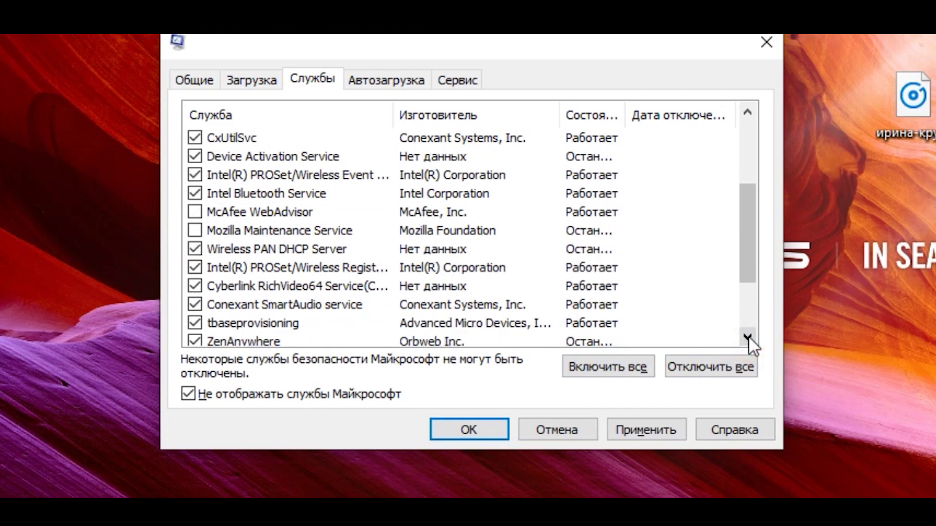
{"action": "left_click", "coordinate": [747, 336]}
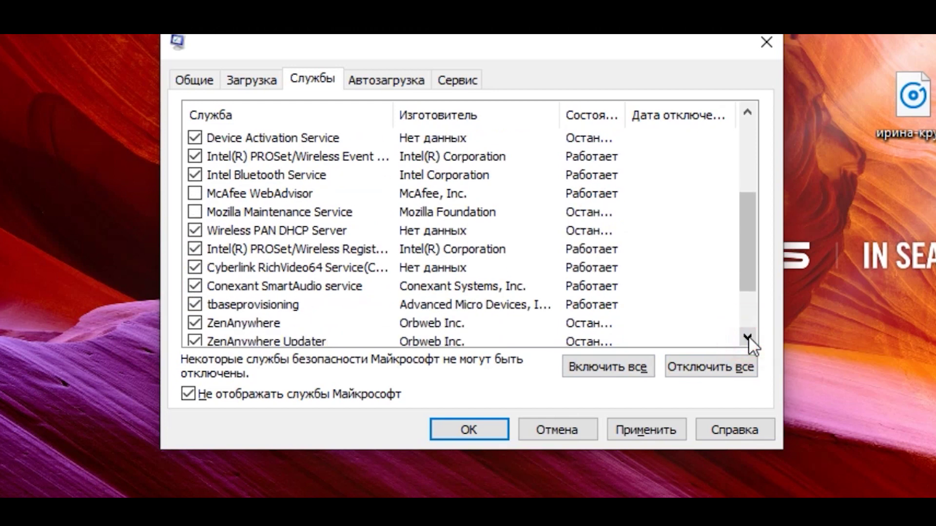
{"action": "left_click", "coordinate": [748, 336]}
{"action": "left_click", "coordinate": [748, 337]}
{"action": "left_click", "coordinate": [748, 336]}
{"action": "left_click", "coordinate": [748, 337]}
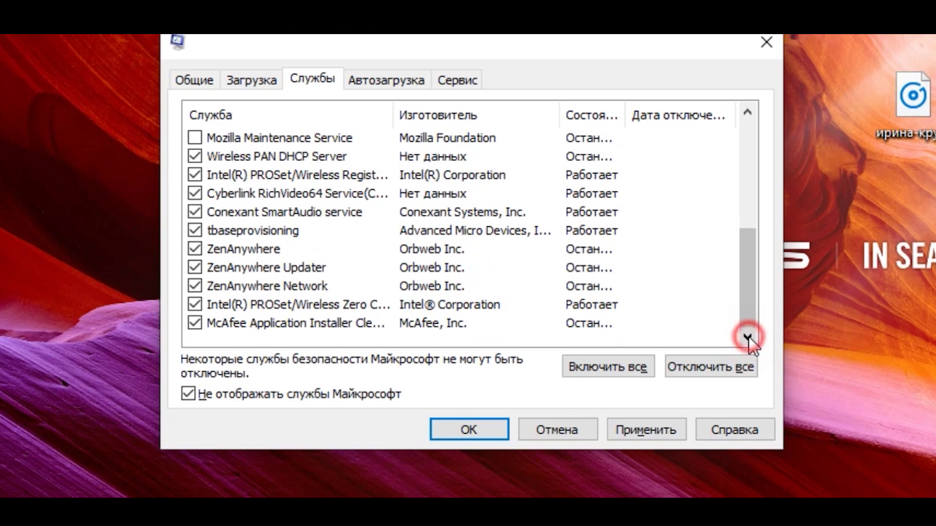
{"action": "left_click", "coordinate": [194, 249]}
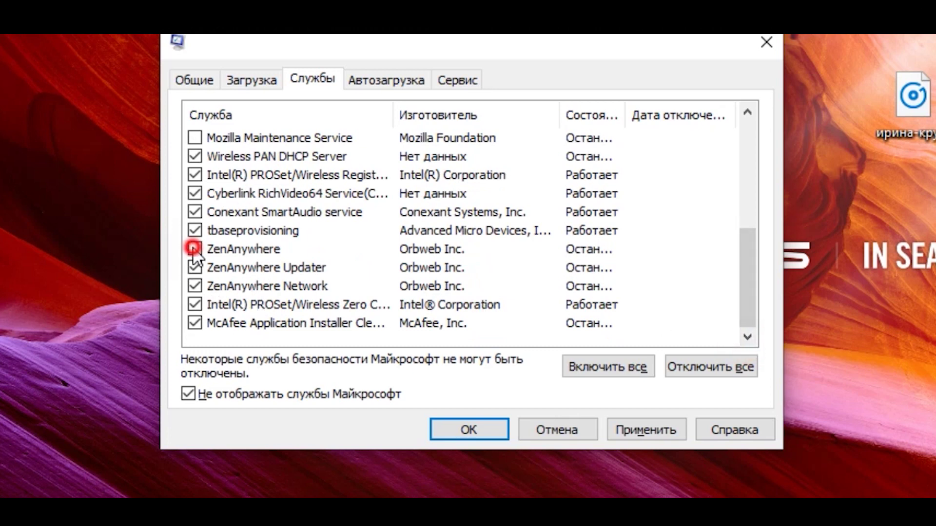
{"action": "left_click", "coordinate": [195, 268]}
{"action": "left_click", "coordinate": [194, 323]}
{"action": "left_click", "coordinate": [624, 429]}
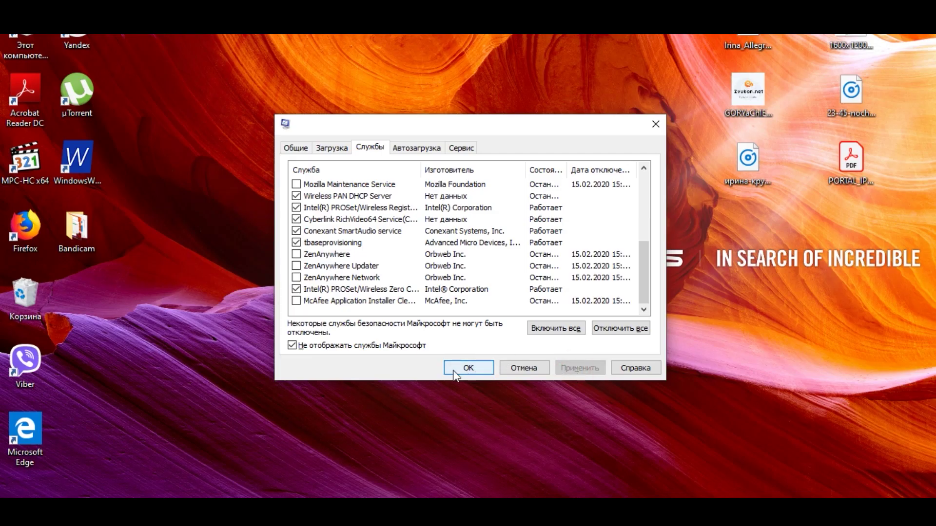
{"action": "left_click", "coordinate": [453, 371]}
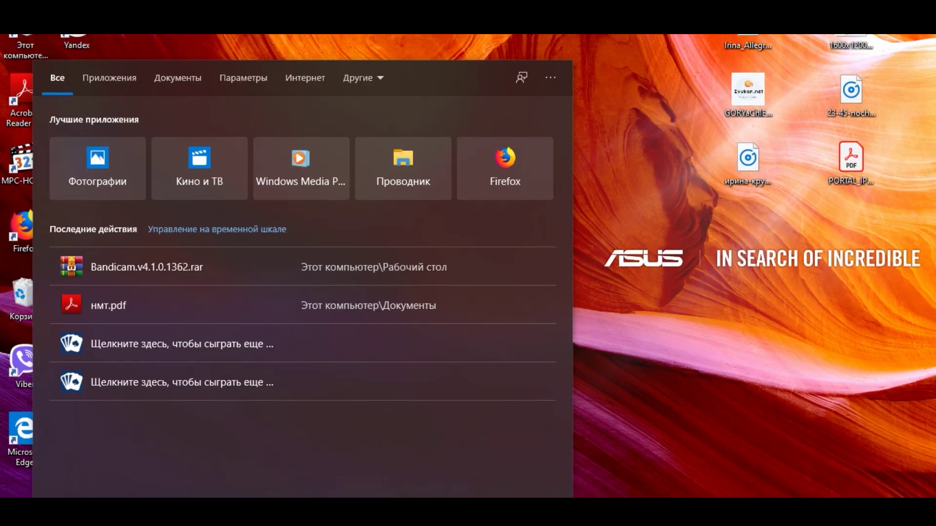
Step: Open Планировщик заданий, expand its task library and widen the pane that lists the tasks
{"action": "type", "text": "планиров"}
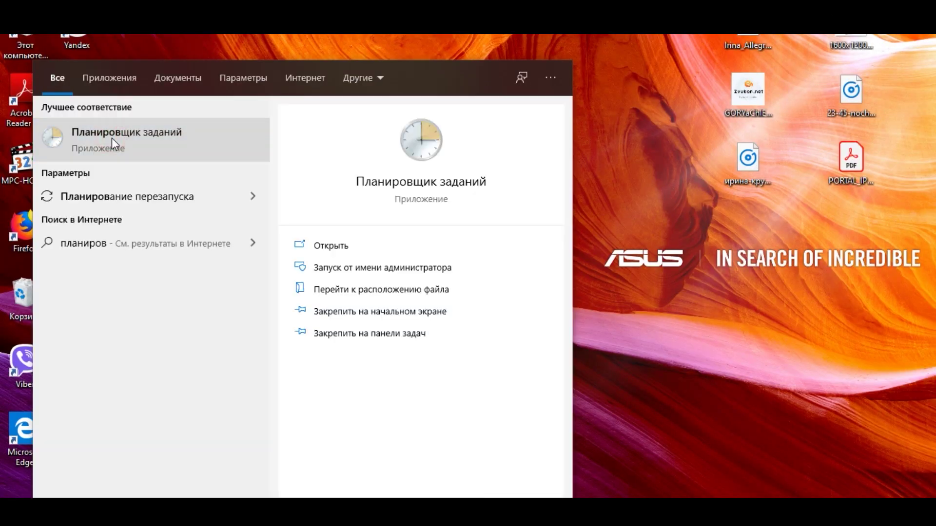
{"action": "left_click", "coordinate": [114, 144]}
{"action": "left_click", "coordinate": [201, 130]}
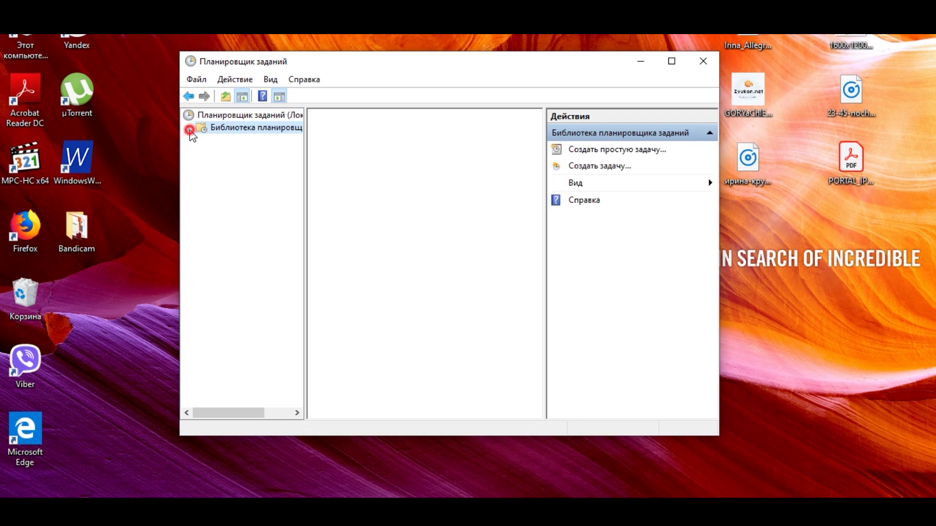
{"action": "left_click", "coordinate": [190, 129]}
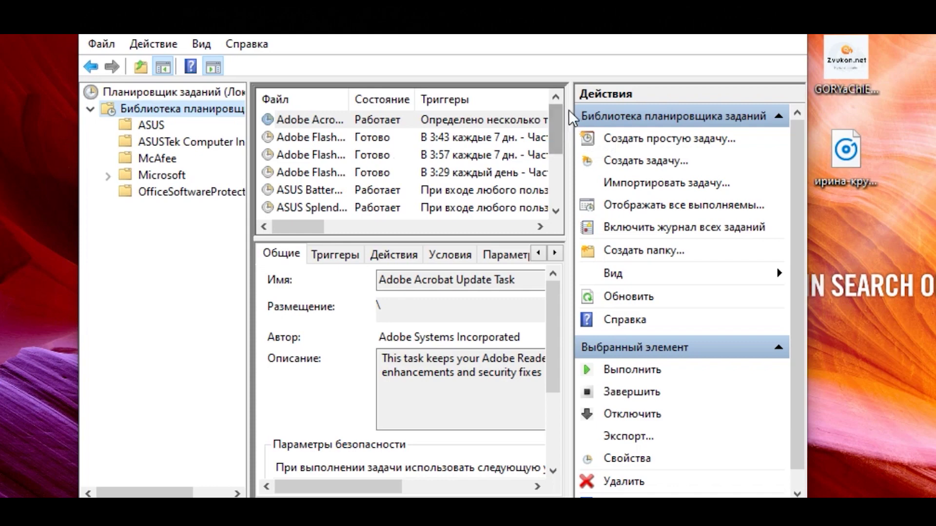
{"action": "left_click_drag", "start_coordinate": [569, 111], "coordinate": [906, 168]}
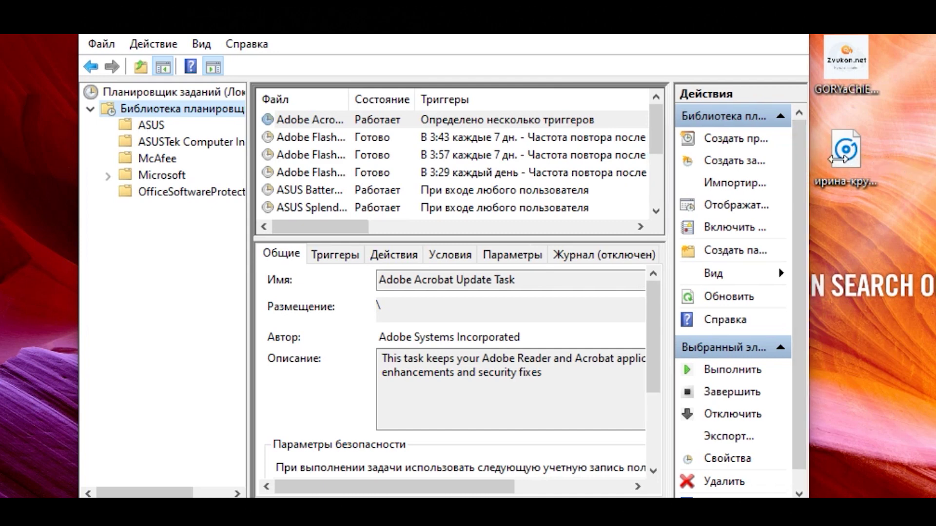
Step: Disable the scheduled Adobe Acrobat Update Task and check its available actions
{"action": "left_click", "coordinate": [311, 118]}
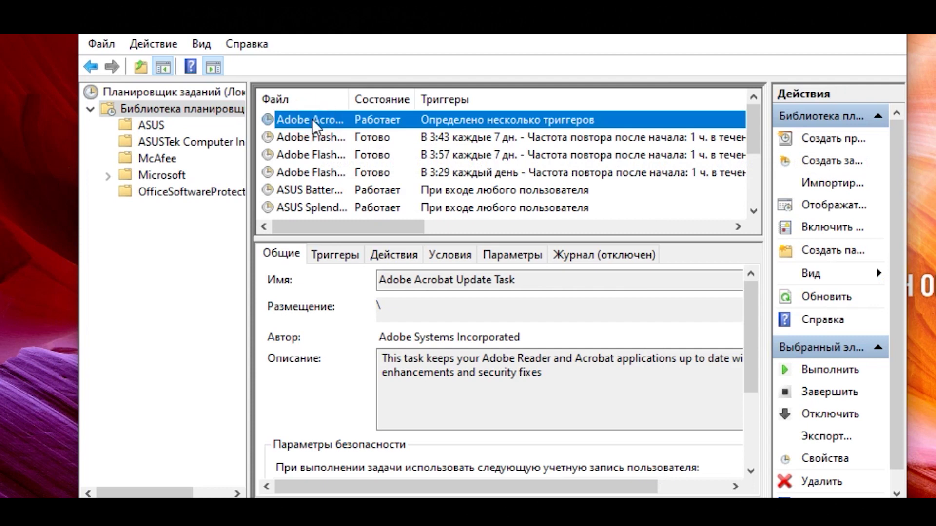
{"action": "right_click", "coordinate": [312, 119]}
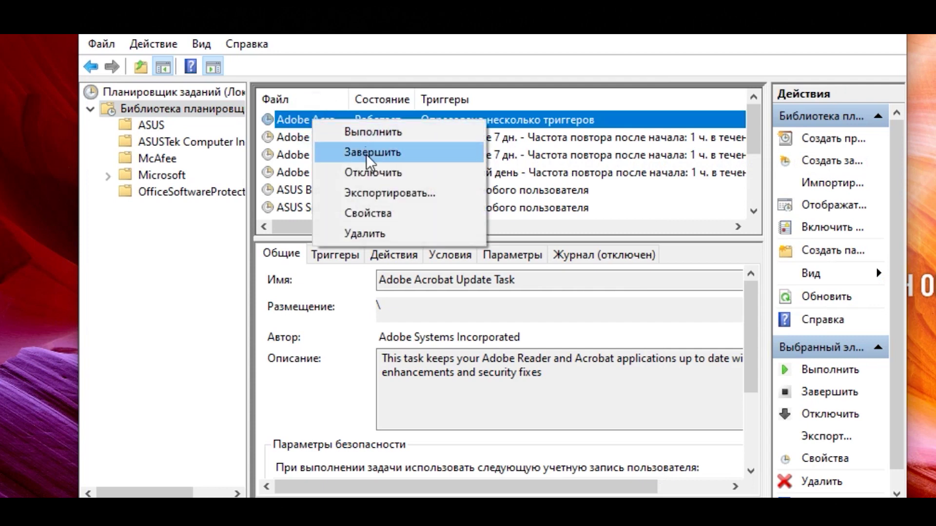
{"action": "left_click", "coordinate": [368, 175]}
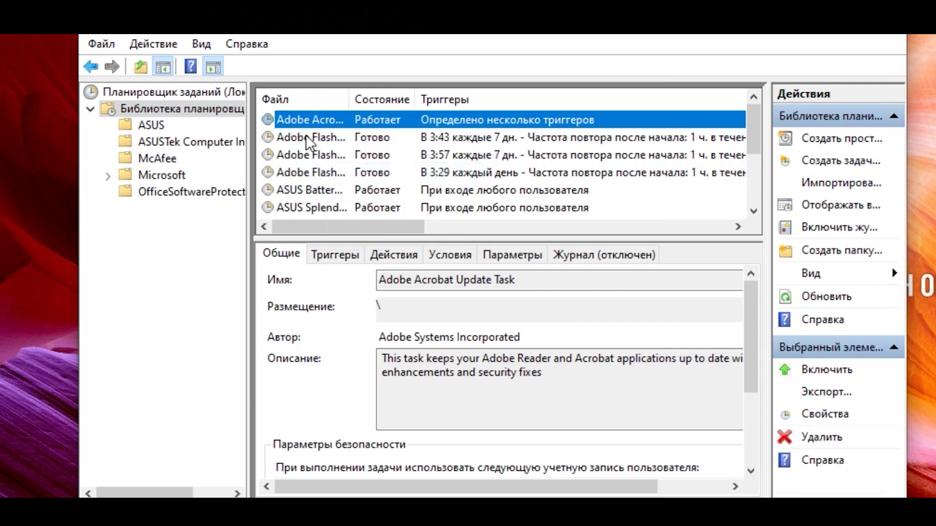
{"action": "right_click", "coordinate": [484, 122]}
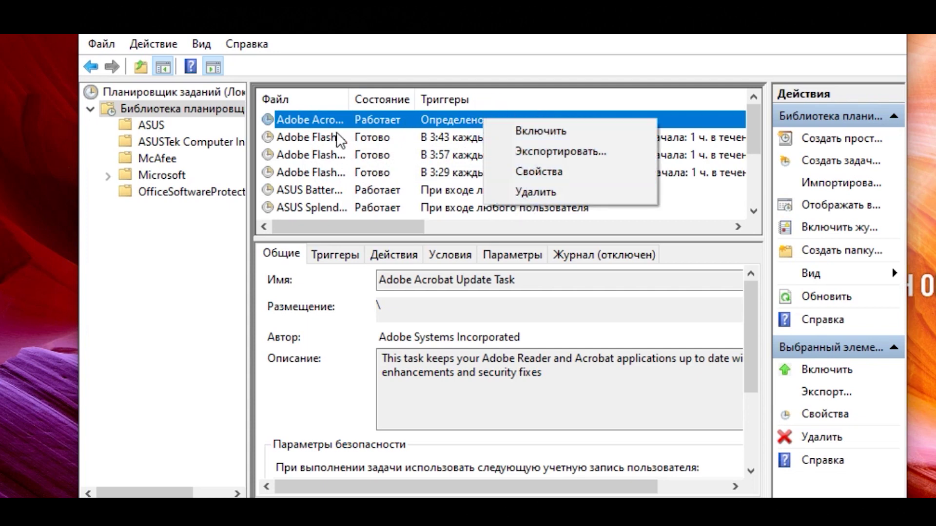
Step: Disable the scheduled Adobe Flash Player NPAPI Notifier and OneDrive Standalone Update Task
{"action": "left_click", "coordinate": [317, 137]}
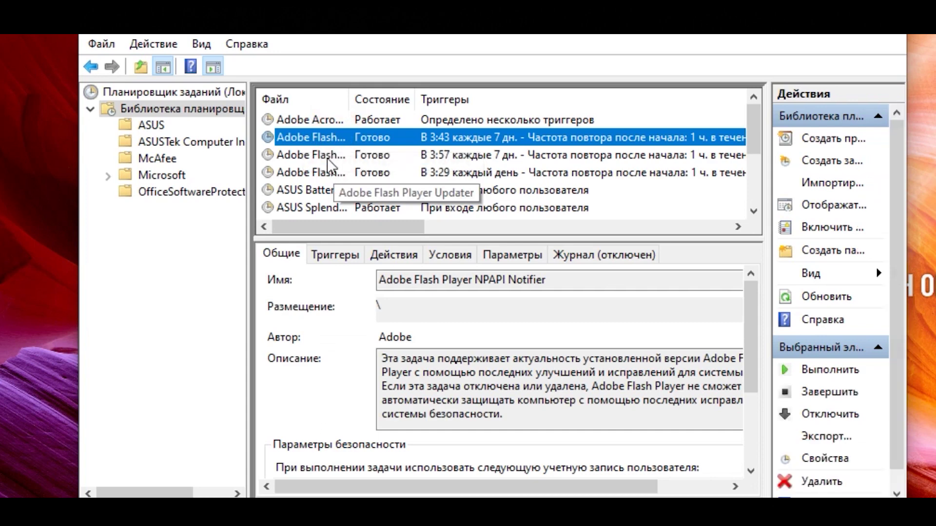
{"action": "right_click", "coordinate": [307, 129]}
{"action": "left_click", "coordinate": [362, 179]}
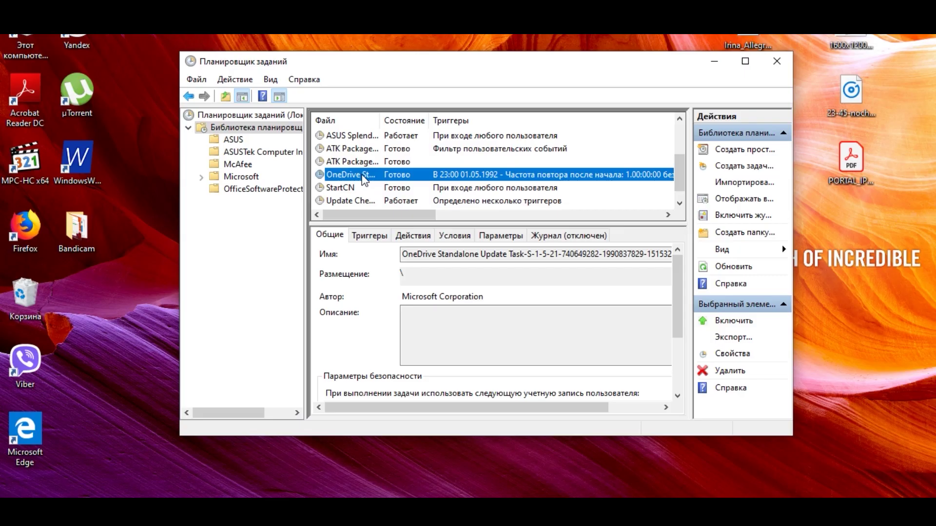
{"action": "right_click", "coordinate": [363, 176]}
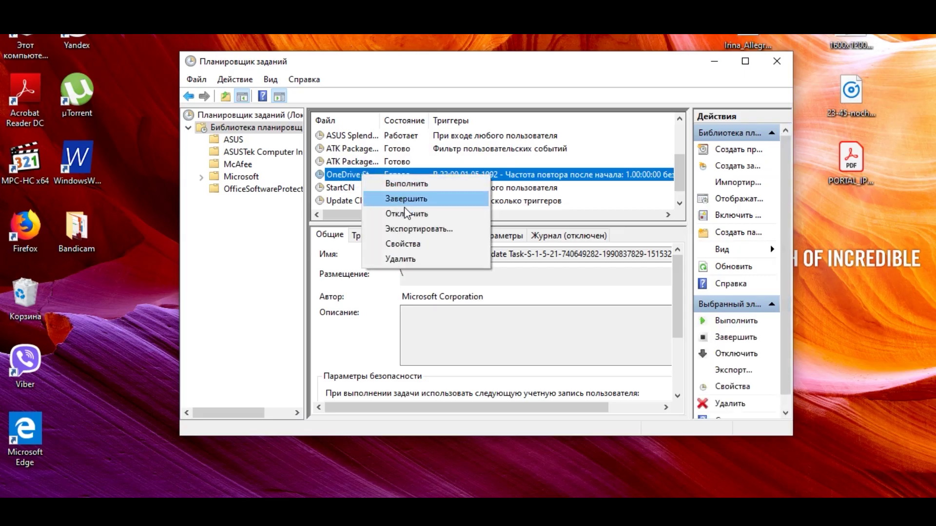
{"action": "left_click", "coordinate": [407, 214]}
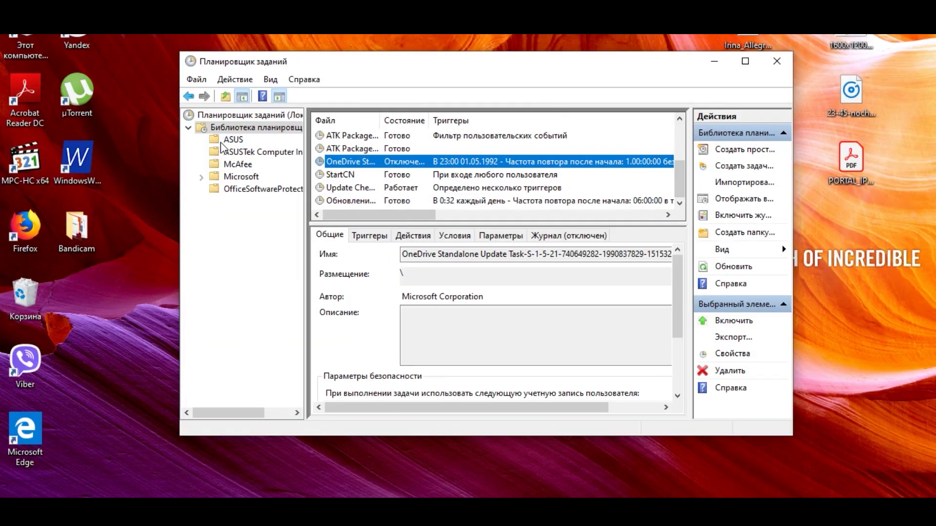
Step: View the scheduled tasks in the ASUS and McAfee folders of the library
{"action": "left_click", "coordinate": [225, 142]}
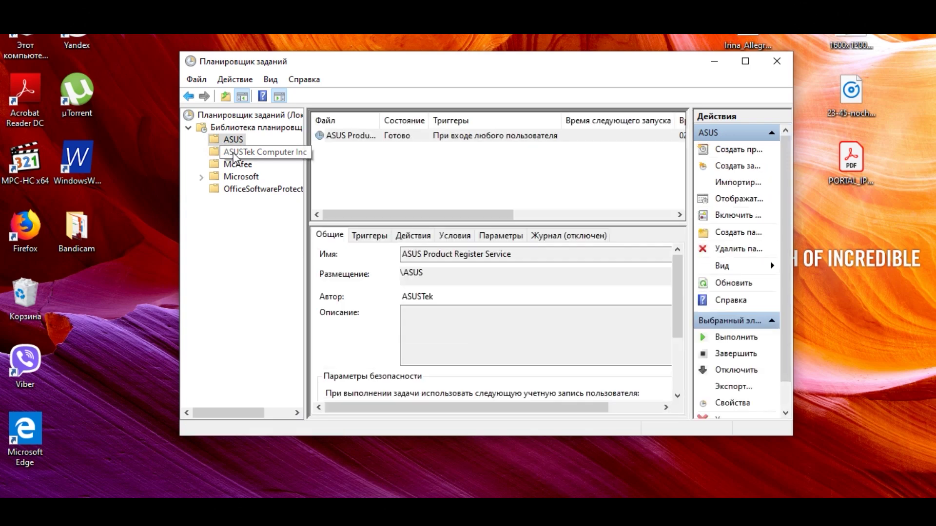
{"action": "left_click", "coordinate": [237, 165]}
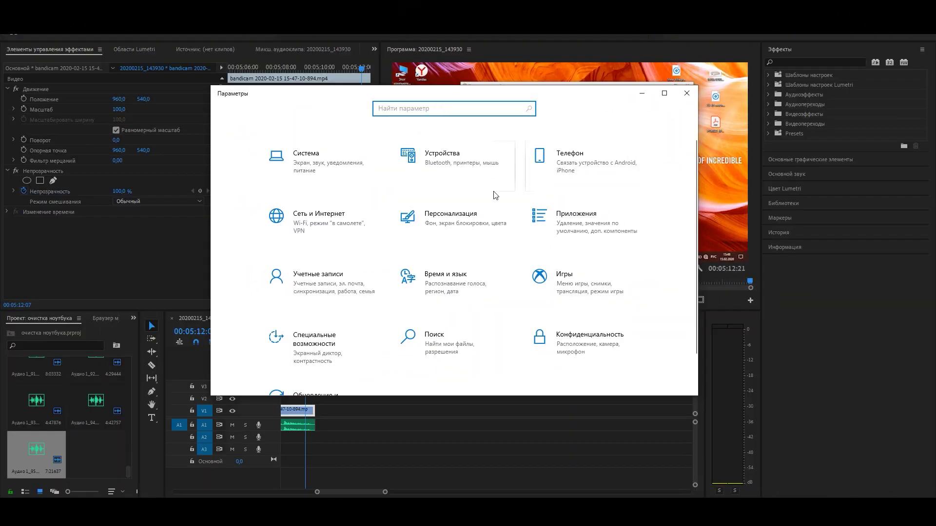
{"action": "type", "text": "--"}
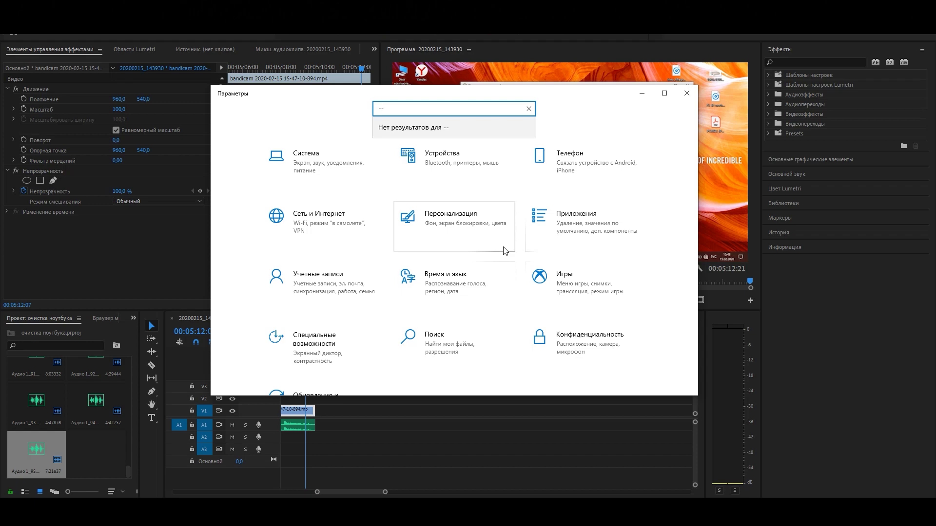
{"action": "type", "text": "----"}
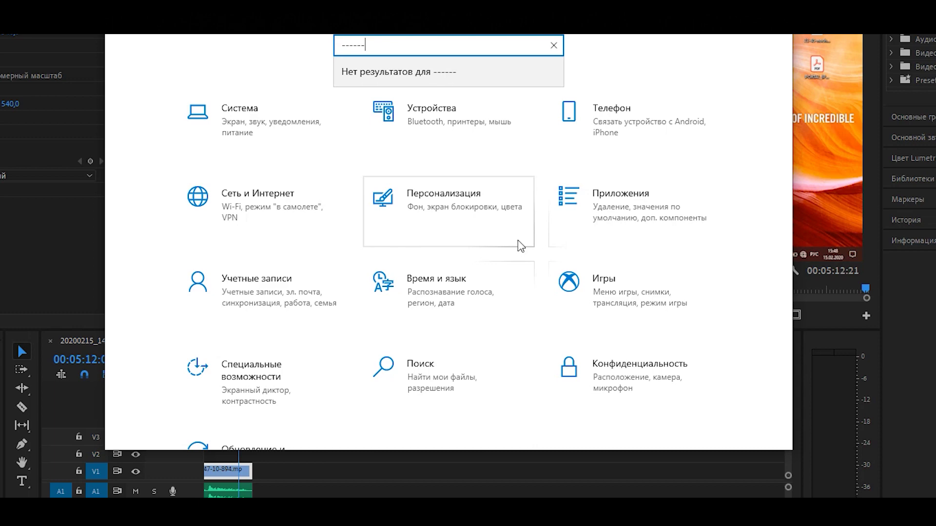
{"action": "type", "text": "--"}
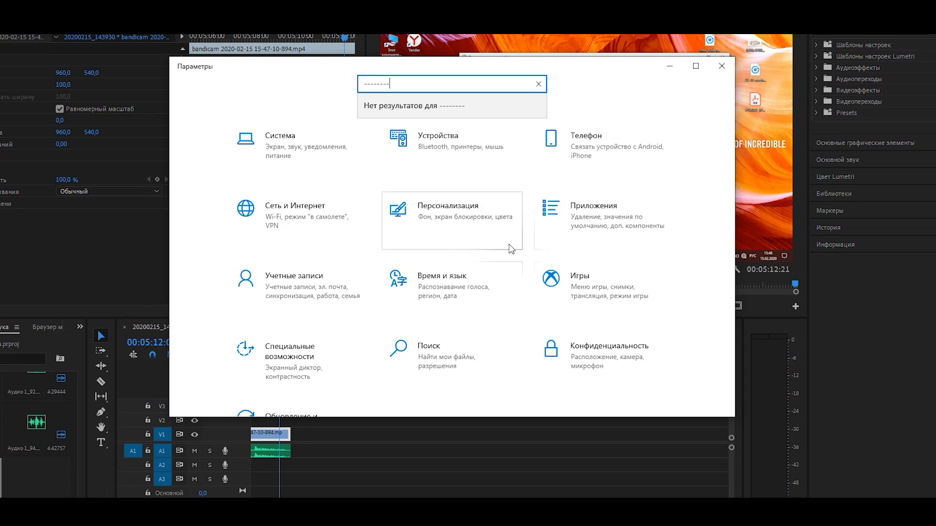
{"action": "type", "text": "----"}
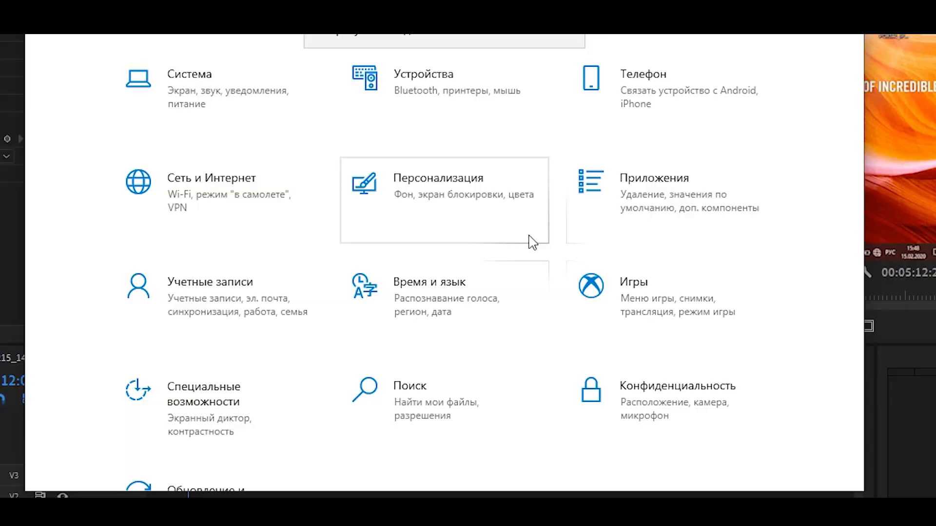
Step: Open the Конфиденциальность settings and go to the Диагностика и отзывы section
{"action": "left_click", "coordinate": [652, 399]}
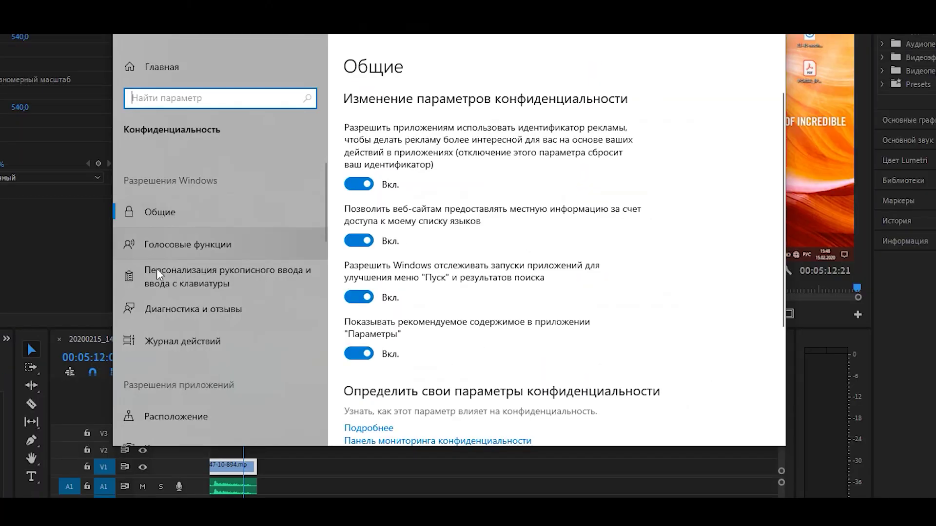
{"action": "left_click", "coordinate": [177, 312]}
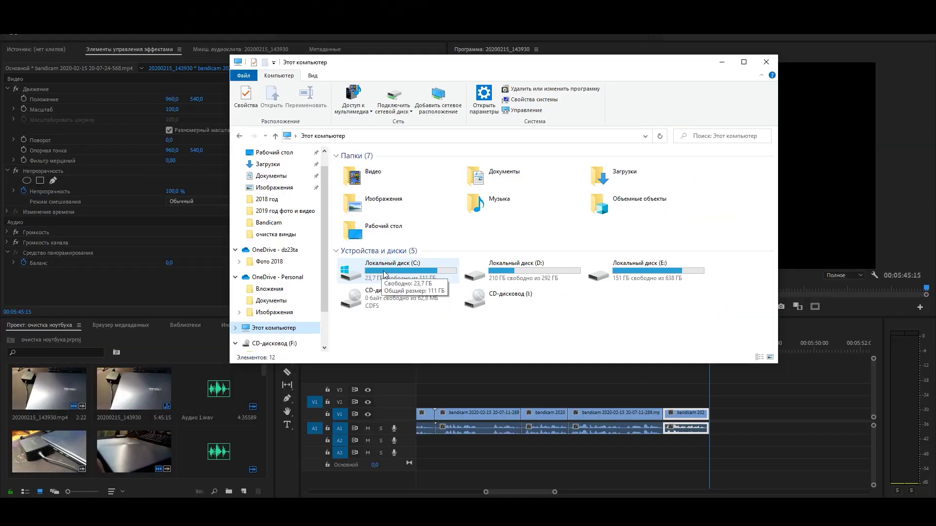
Step: Open the properties of Локальный диск (C:) and bring up its disk optimization and defragmentation tool
{"action": "right_click", "coordinate": [384, 274]}
{"action": "left_click", "coordinate": [431, 484]}
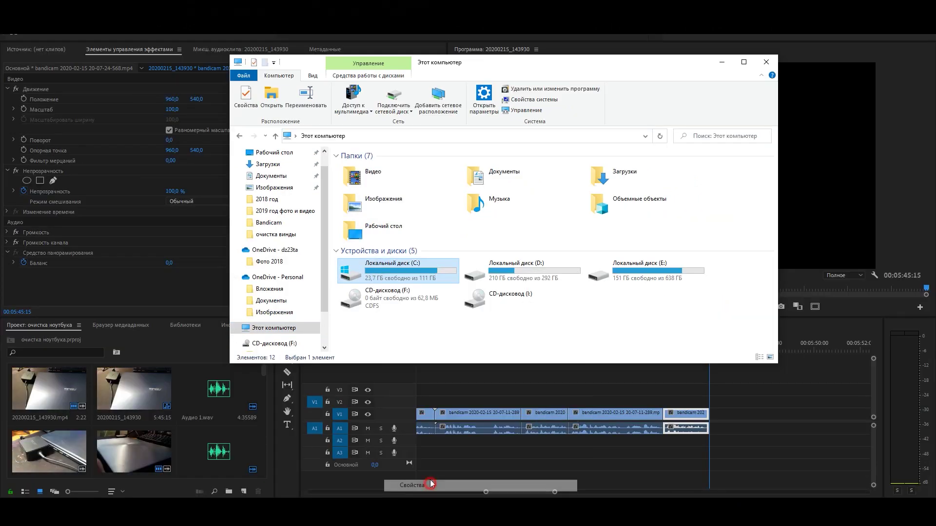
{"action": "left_click", "coordinate": [444, 295]}
{"action": "left_click_drag", "start_coordinate": [473, 267], "coordinate": [381, 187]}
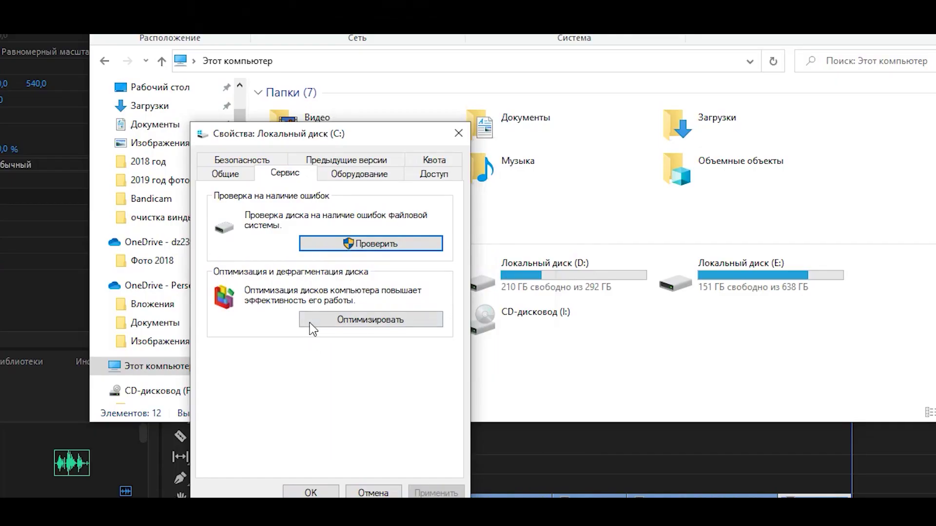
{"action": "left_click", "coordinate": [341, 323]}
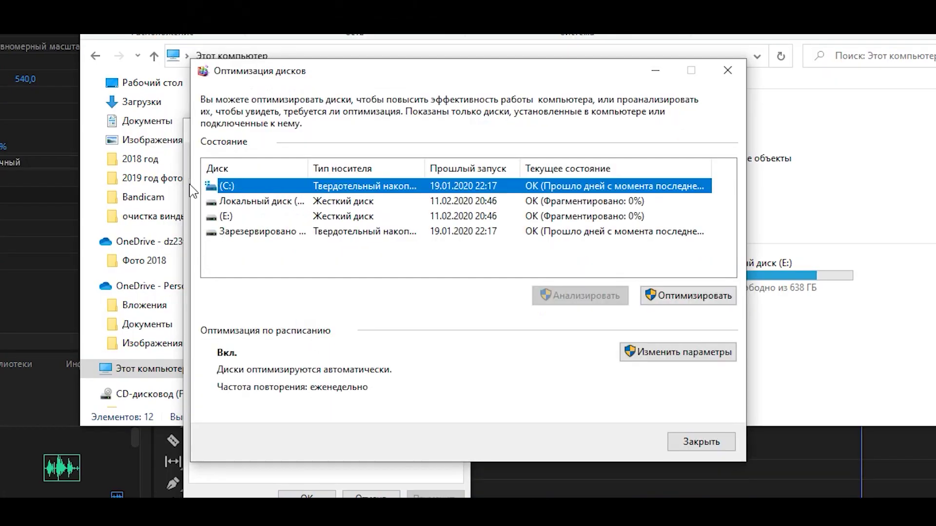